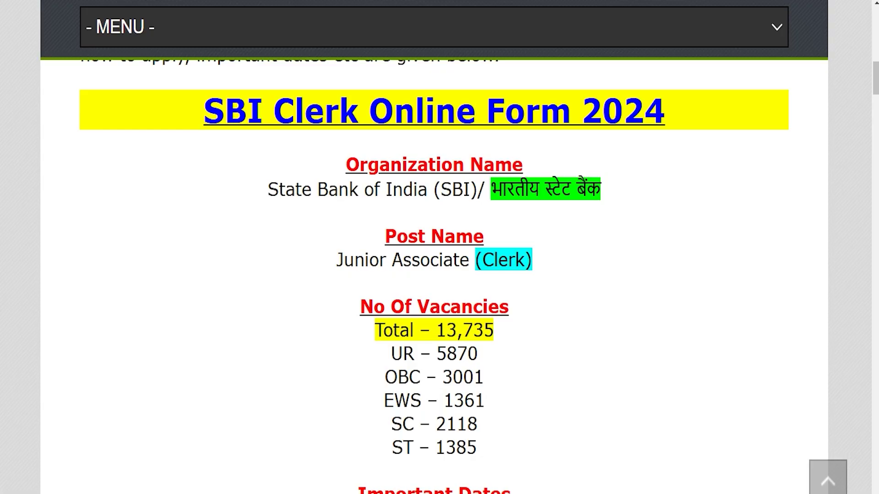
- Highlight the 'SBI Clerk Online Form 2024' title on the job notification page
drag(224, 110, 644, 110)
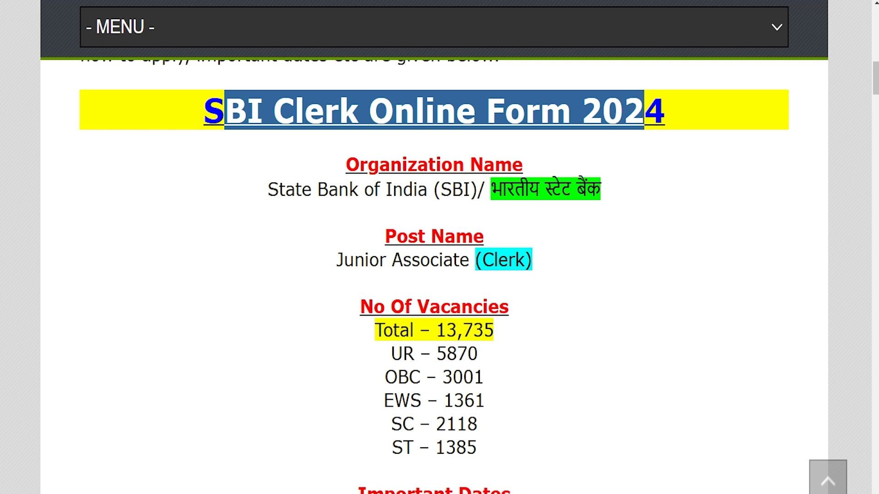
- Highlight State Bank of India, the Junior Associate (Clerk) post and the 17 December 2024 start date
drag(279, 189, 544, 190)
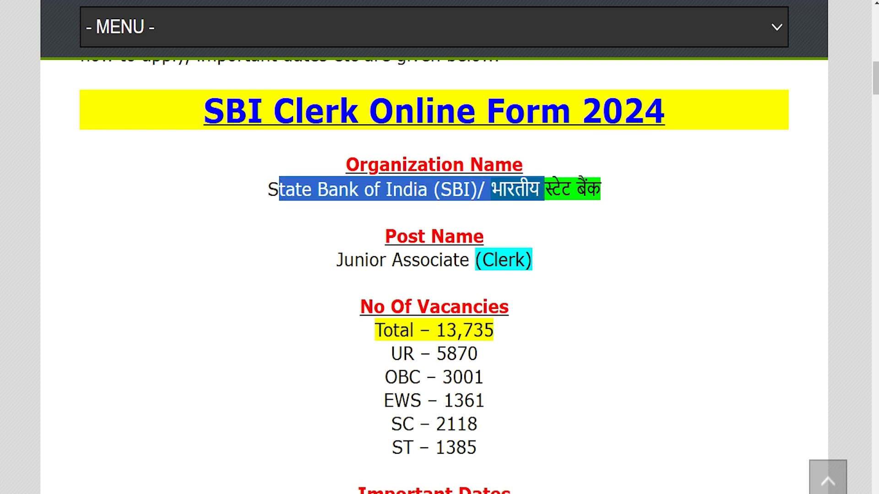
drag(354, 259, 515, 260)
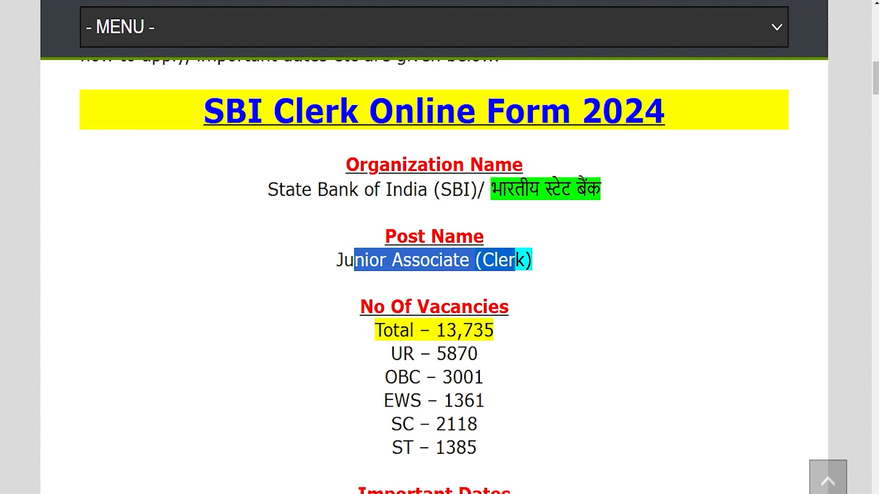
drag(435, 330, 493, 329)
scroll(494, 329, down, 5)
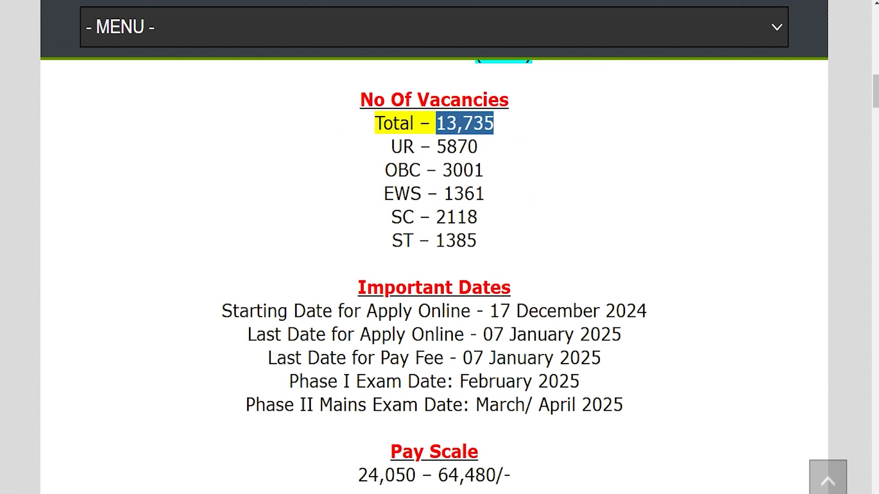
drag(490, 311, 646, 310)
drag(483, 334, 621, 334)
- Scroll down to Important Links and highlight the Official Notification Pdf link
scroll(621, 334, down, 5)
scroll(434, 275, down, 8)
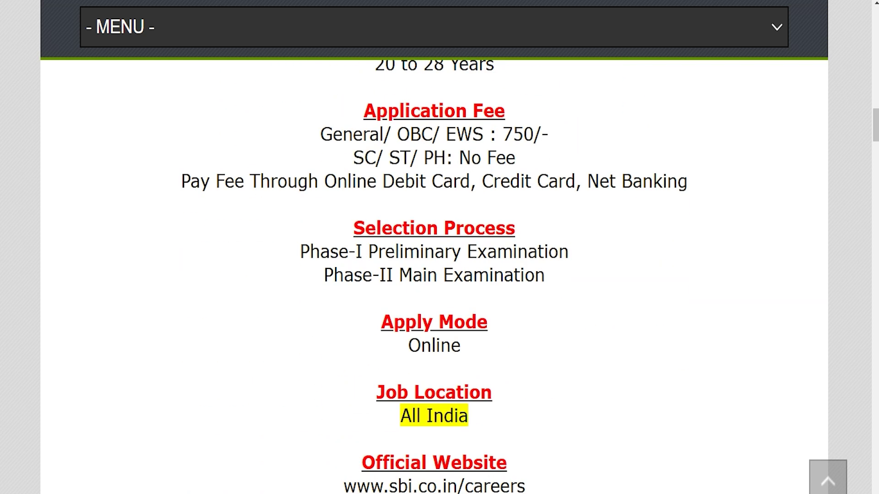
scroll(434, 274, down, 4)
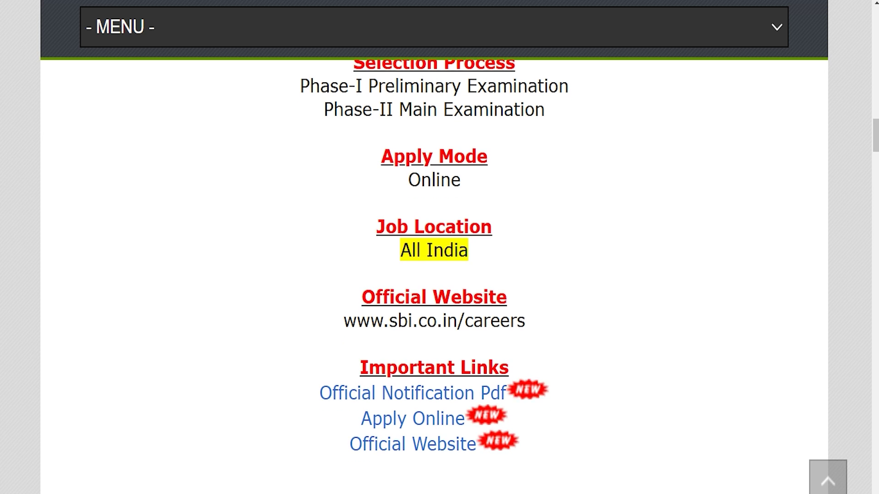
drag(359, 367, 498, 367)
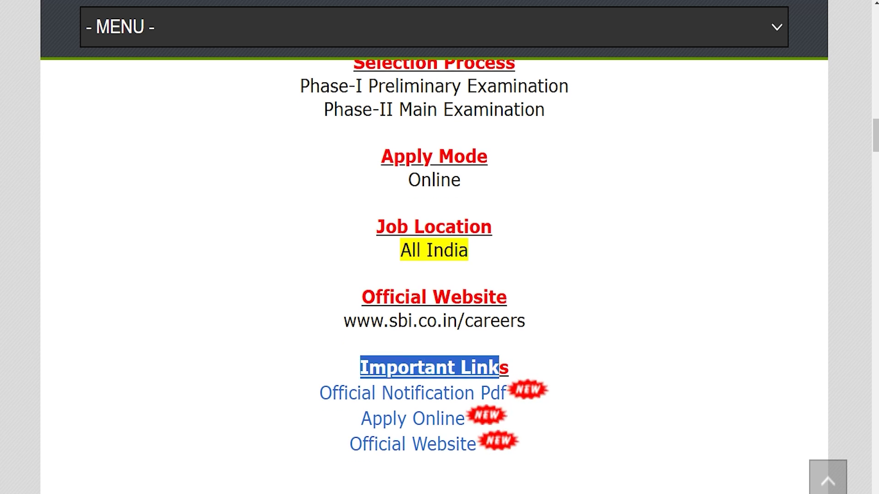
drag(296, 393, 501, 392)
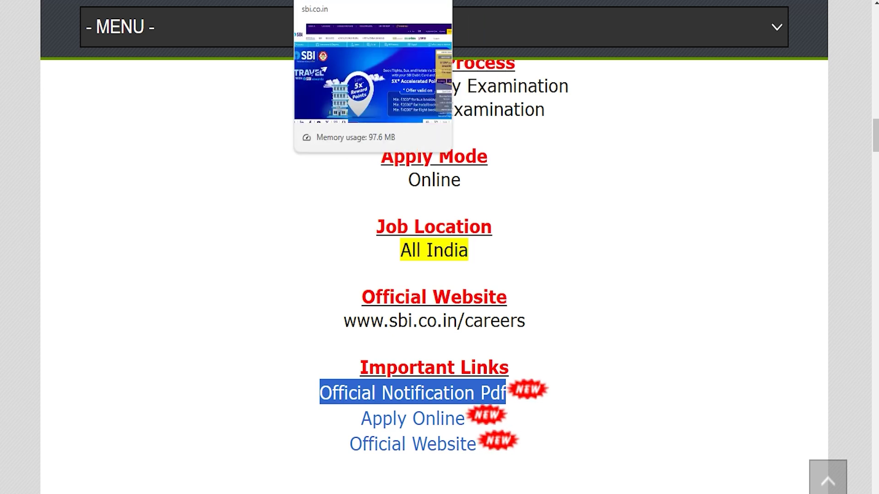
click(375, 1)
scroll(434, 265, down, 20)
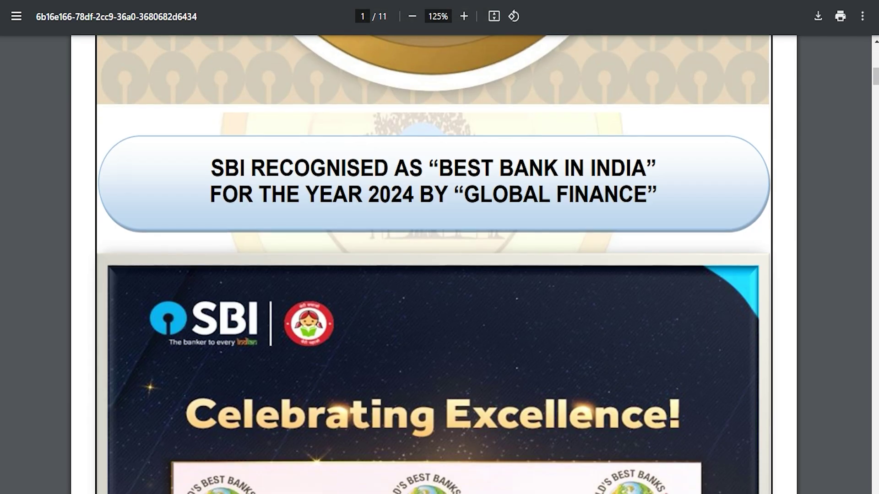
scroll(434, 264, up, 3)
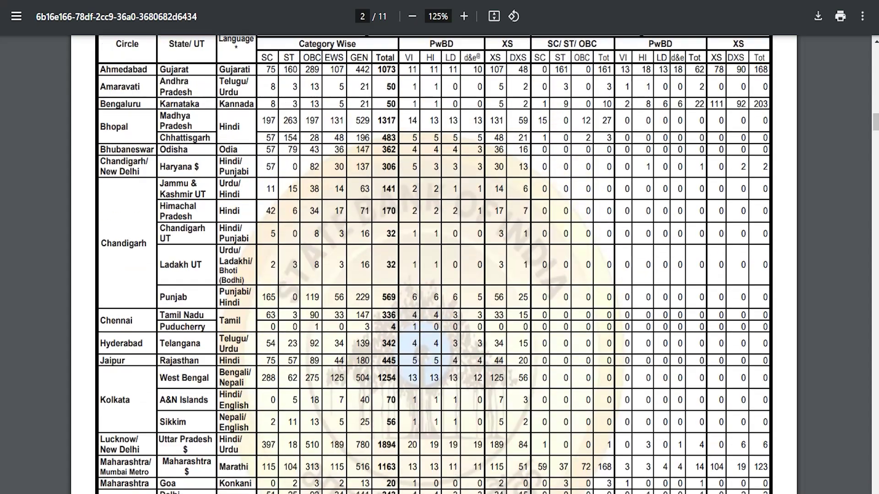
key(ctrl+shift+Tab)
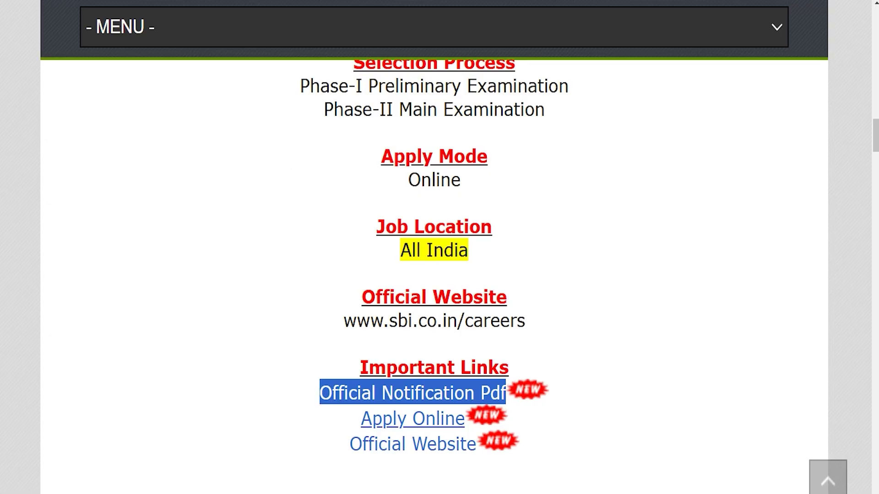
drag(344, 417, 443, 419)
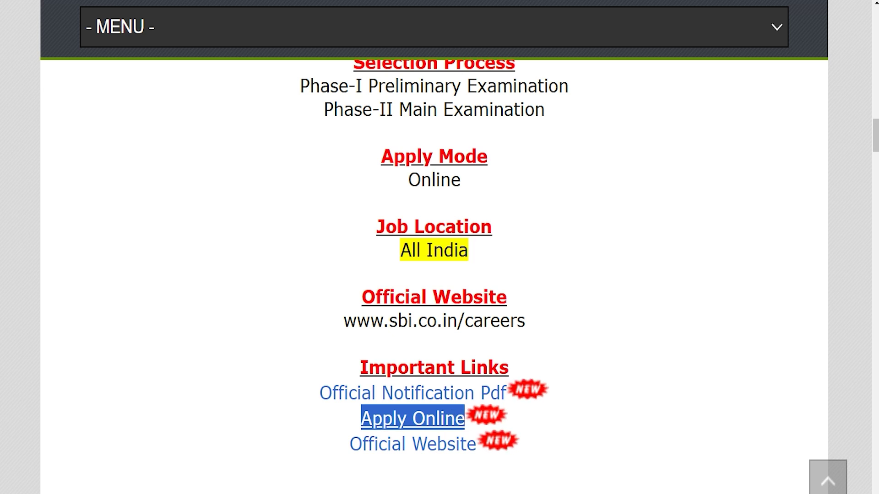
- Bring up the SBI Junior Associates recruitment page and start on its login security code
key(ctrl+Tab)
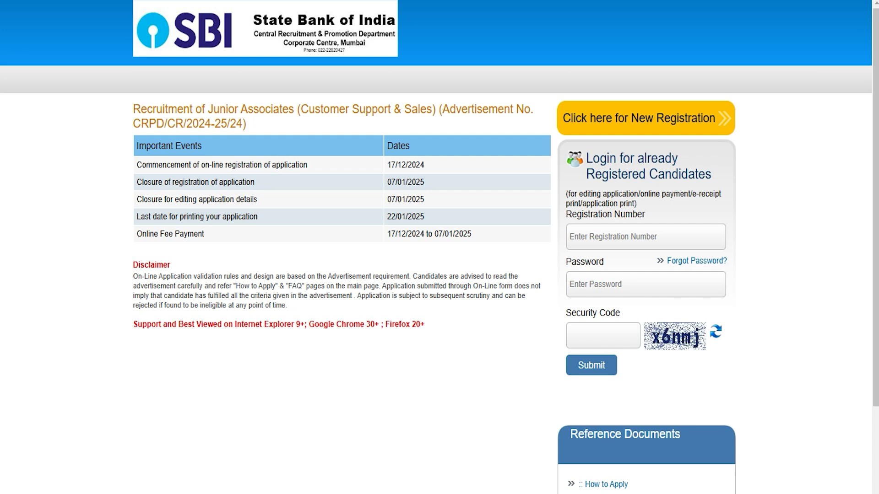
click(603, 340)
- Start a new registration and enter the candidate's first name in both name fields
click(631, 115)
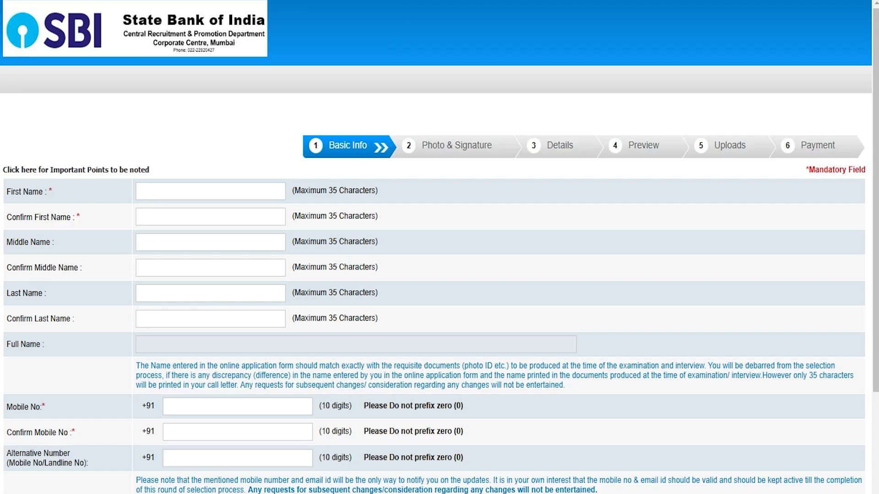
click(248, 190)
text(Amit)
key(Tab)
text(Amit)
click(19, 245)
click(19, 297)
- Enter the candidate's mobile number and move through the confirmation and alternate number fields
click(180, 400)
scroll(180, 400, down, 4)
text(1234567891)
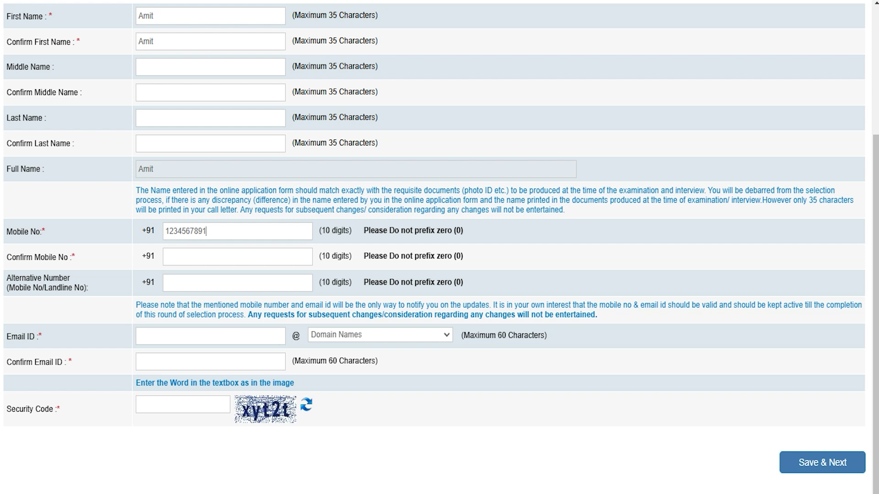
click(194, 262)
click(179, 281)
- Enter the candidate's e-mail user name with the gmail.com domain and confirm the full e-mail address
click(175, 336)
click(362, 335)
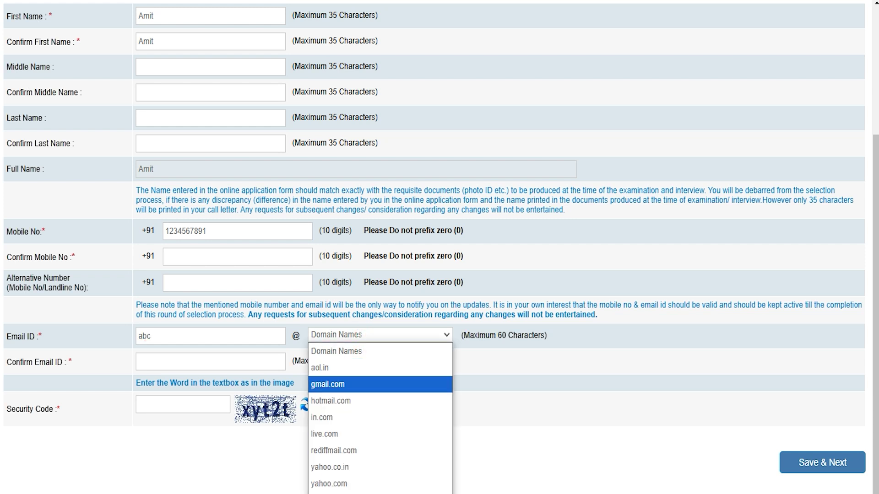
click(355, 384)
click(259, 360)
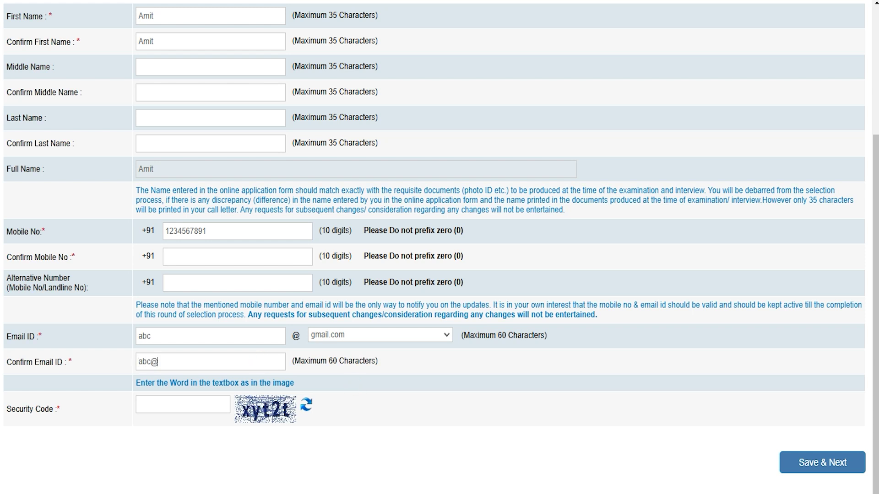
click(200, 403)
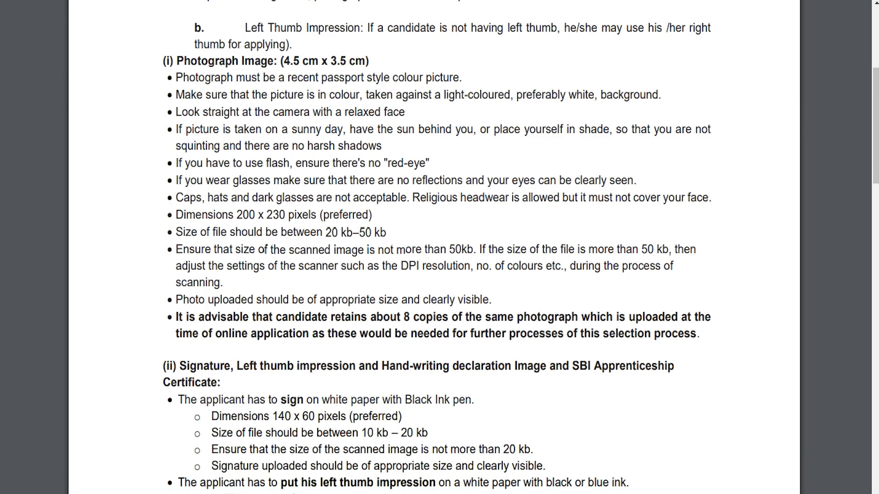
- Highlight the 20–50 kb photo limit, 10–20 kb signature limit and black ink pen rule in the notification
drag(228, 62, 260, 62)
drag(326, 233, 380, 233)
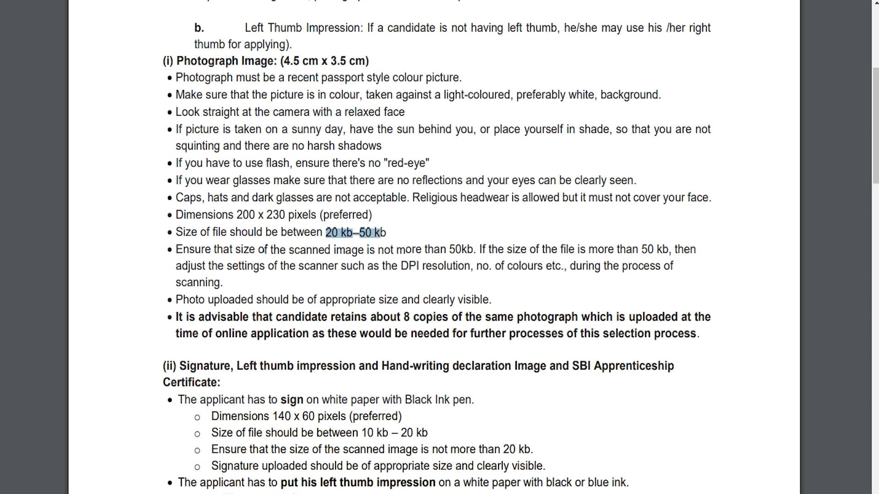
drag(363, 433, 428, 433)
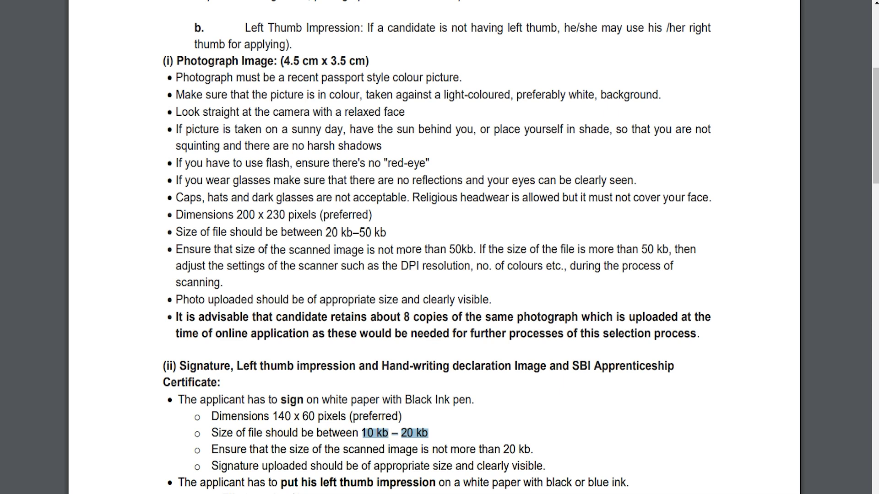
drag(405, 400, 471, 400)
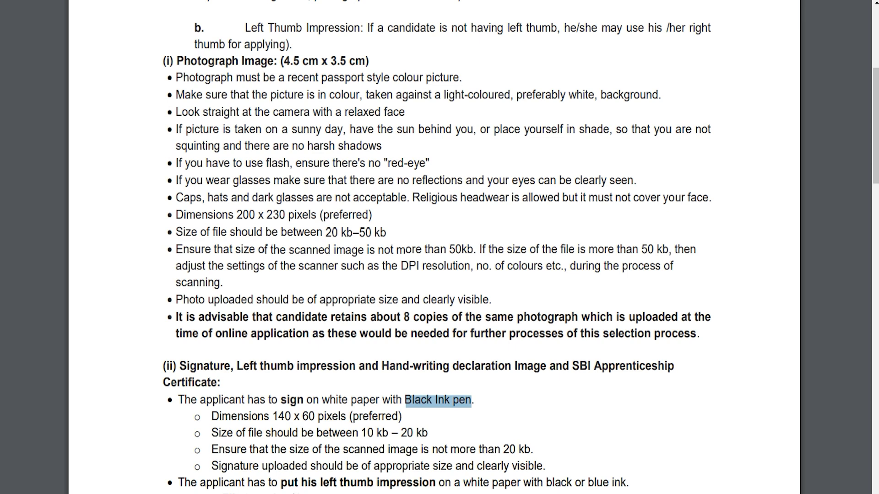
drag(352, 433, 414, 433)
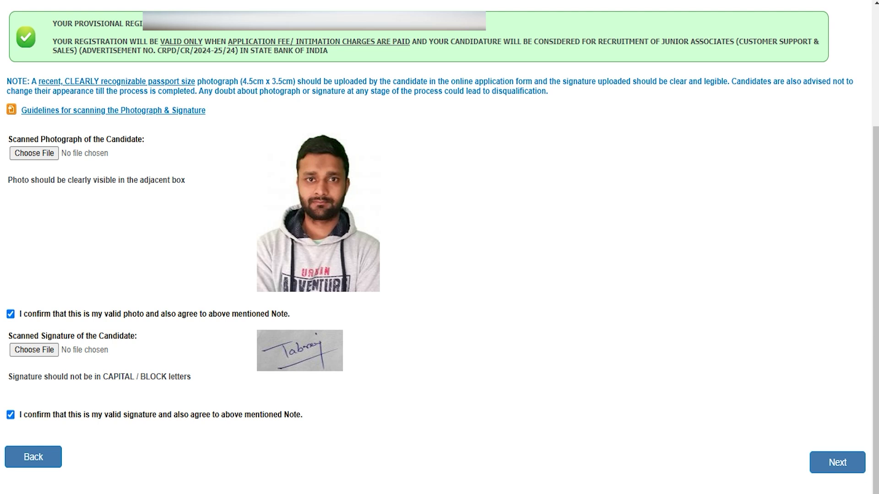
- Advance from Photo & Signature to step 3, Details, with Next
click(843, 463)
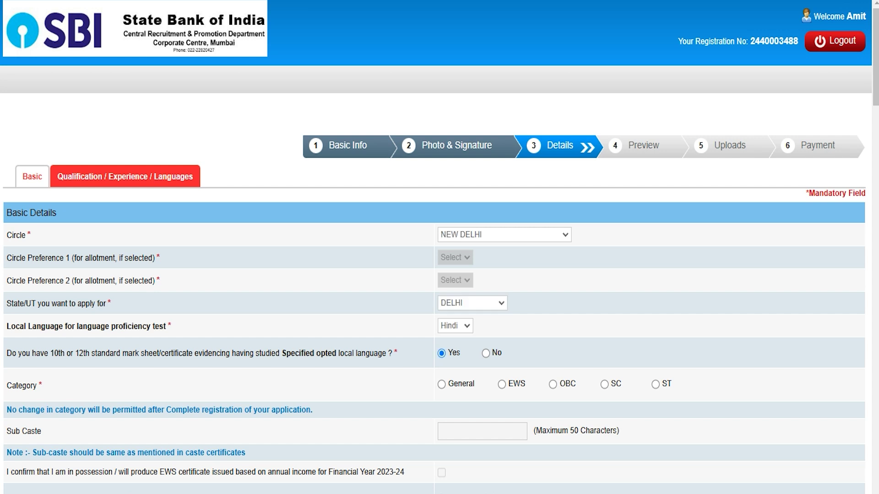
- Choose NEW DELHI as circle, DELHI as state and Hindi as the local language
click(514, 235)
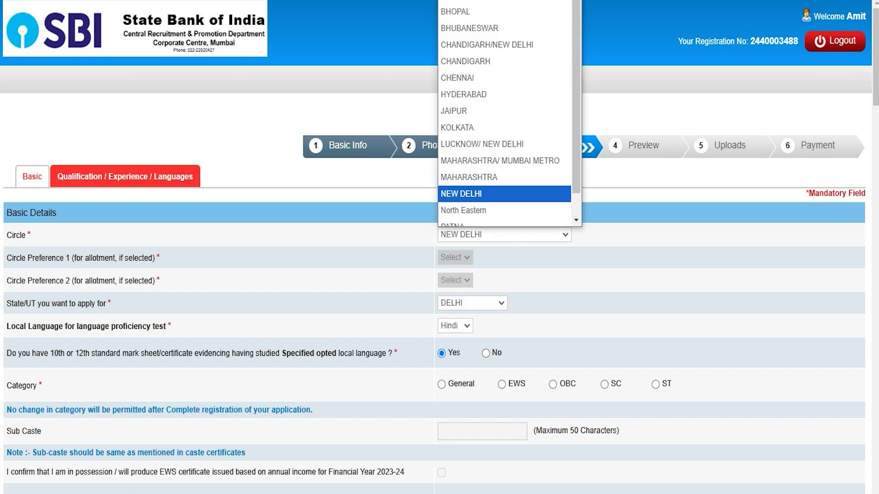
scroll(484, 196, down, 1)
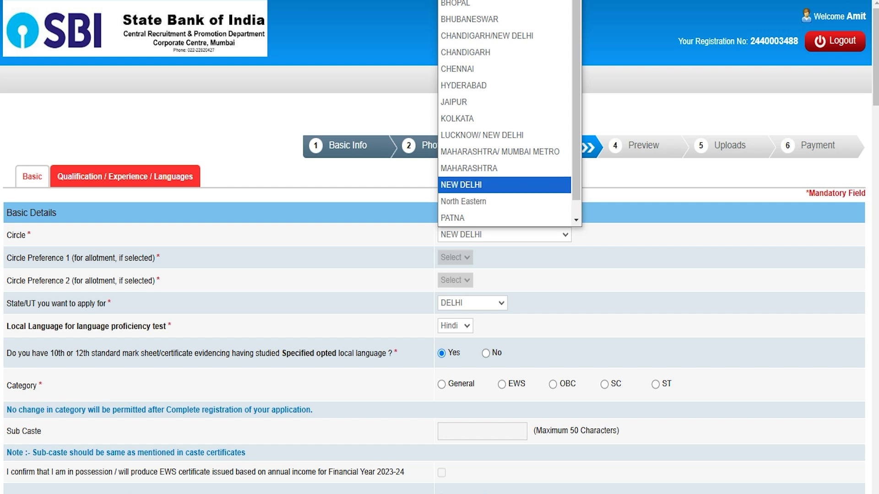
click(485, 187)
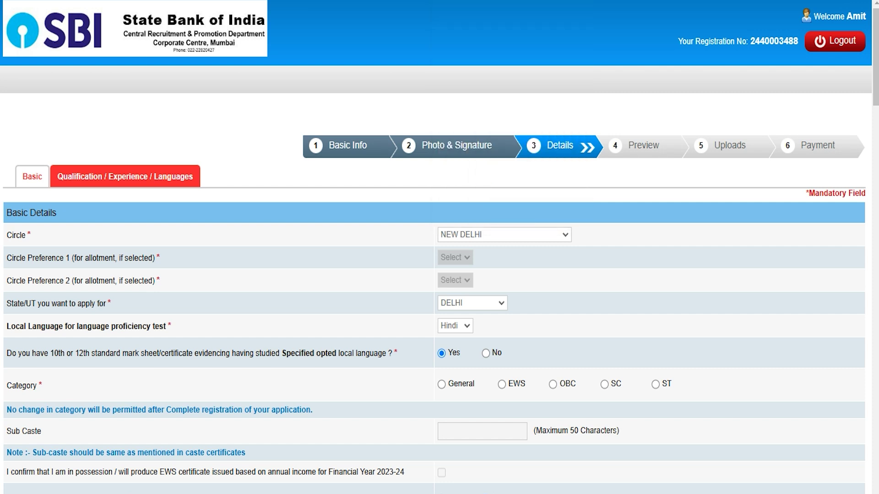
click(469, 302)
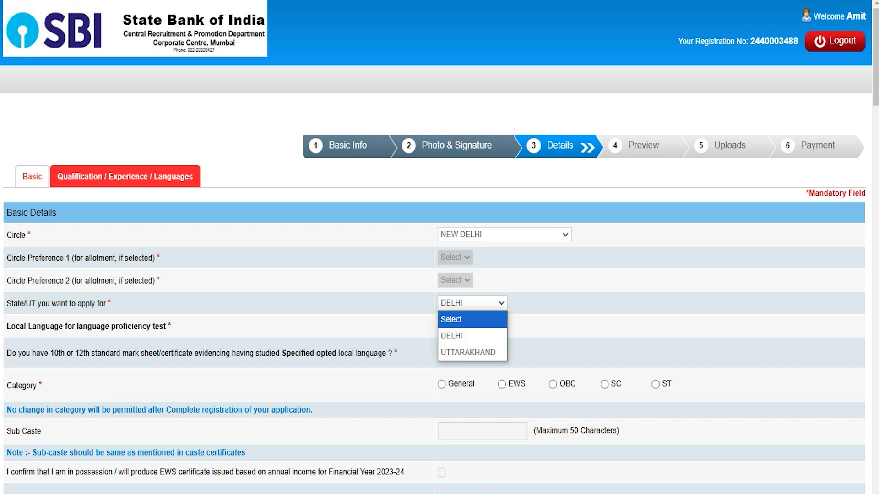
click(472, 340)
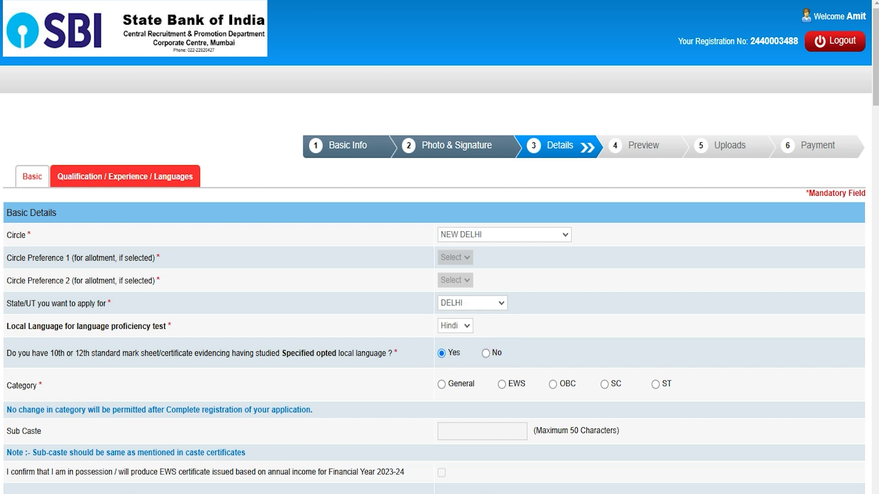
click(10, 329)
click(452, 328)
click(452, 328)
click(455, 98)
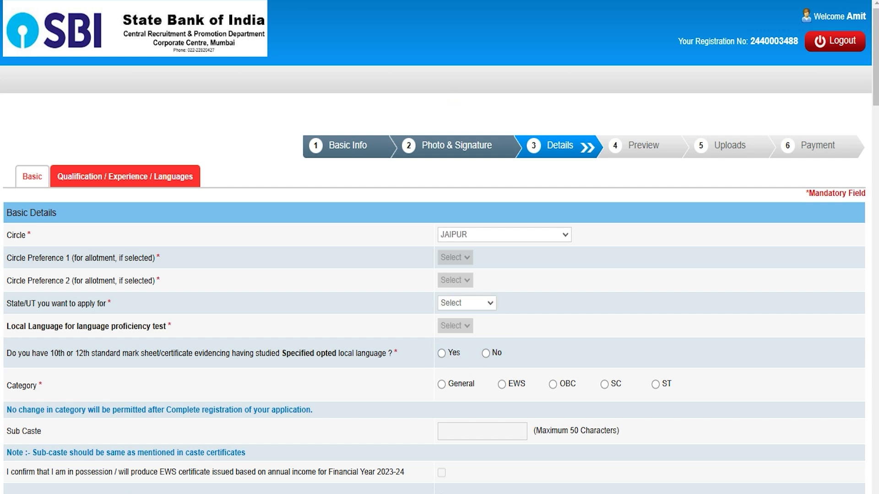
click(50, 354)
- Keep circle JAIPUR, answer Yes on local-language mark sheets, and set category ST, dismissing the alert
click(476, 232)
click(477, 232)
click(442, 353)
click(655, 384)
click(542, 152)
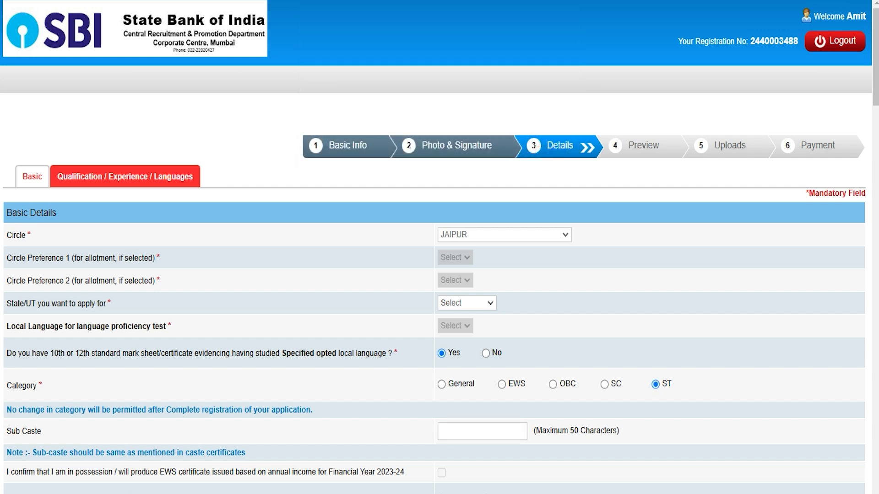
- Answer No to being a trained SBI apprentice
scroll(494, 432, down, 4)
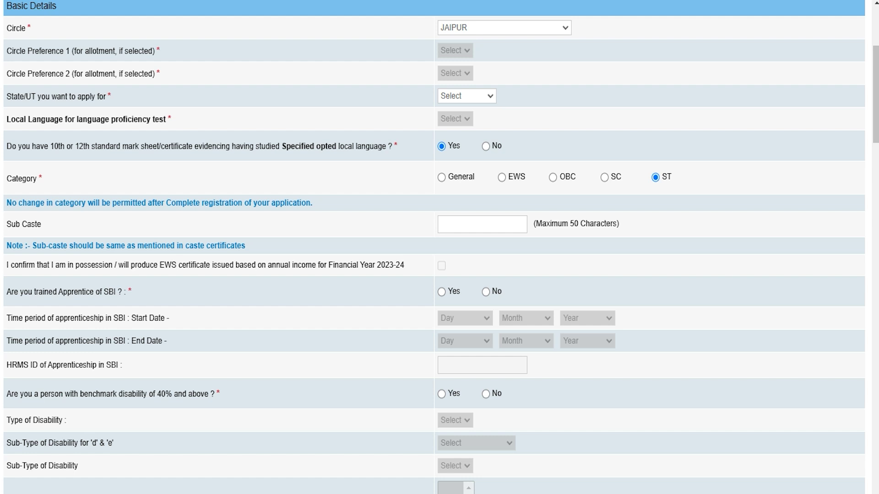
click(442, 292)
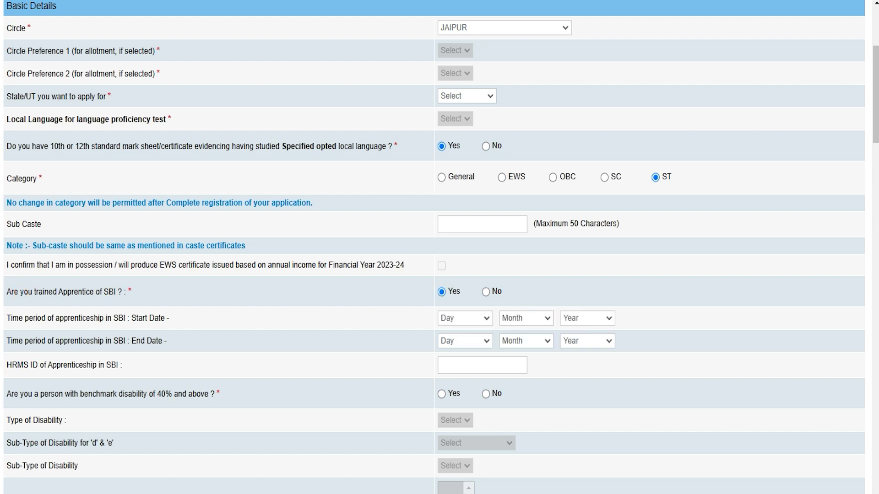
click(72, 319)
click(85, 336)
click(486, 292)
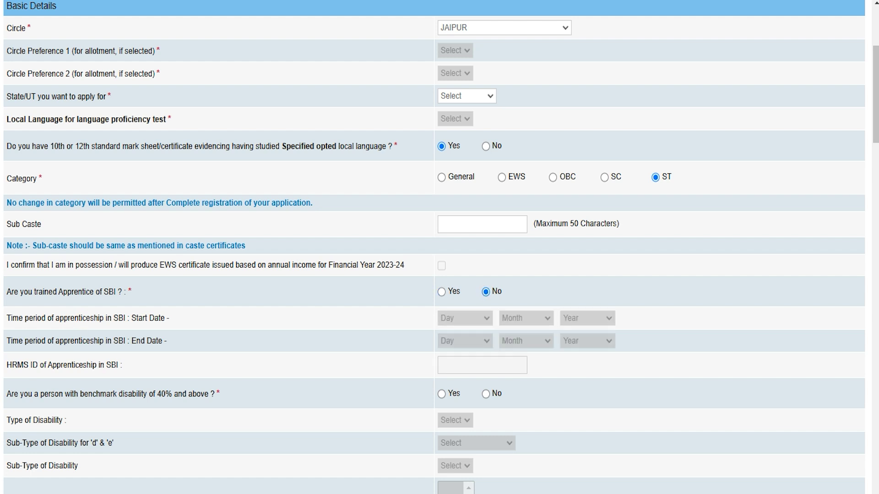
click(20, 367)
click(460, 364)
- Answer No to benchmark disability and to the specified-disability writing-difficulty question
click(31, 395)
click(441, 393)
scroll(441, 274, down, 5)
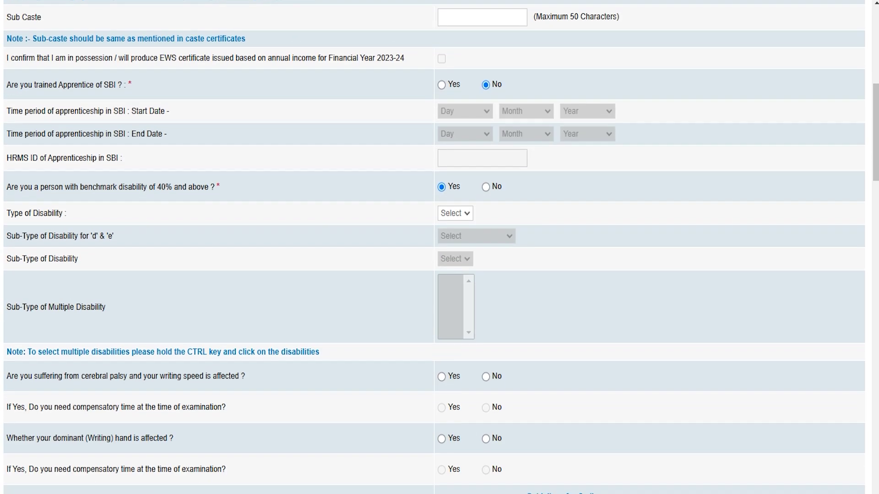
click(452, 209)
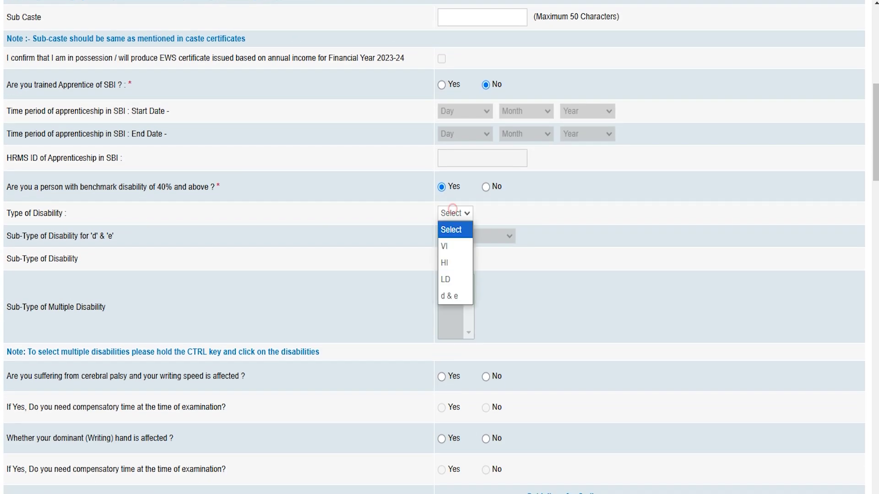
click(452, 209)
click(452, 210)
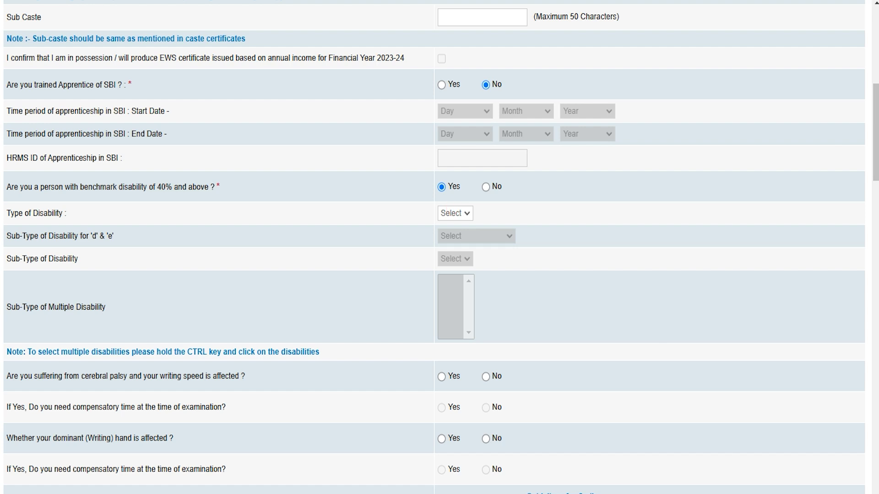
click(486, 187)
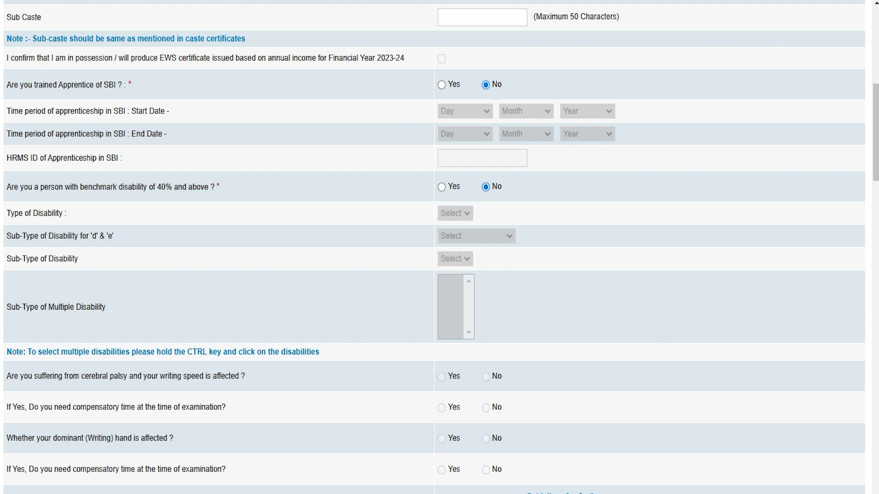
scroll(451, 378, down, 5)
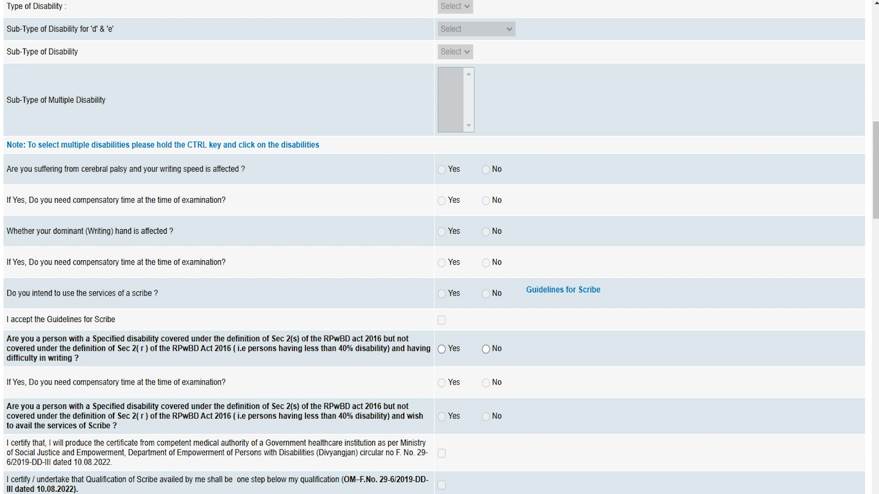
click(486, 349)
scroll(486, 349, down, 1)
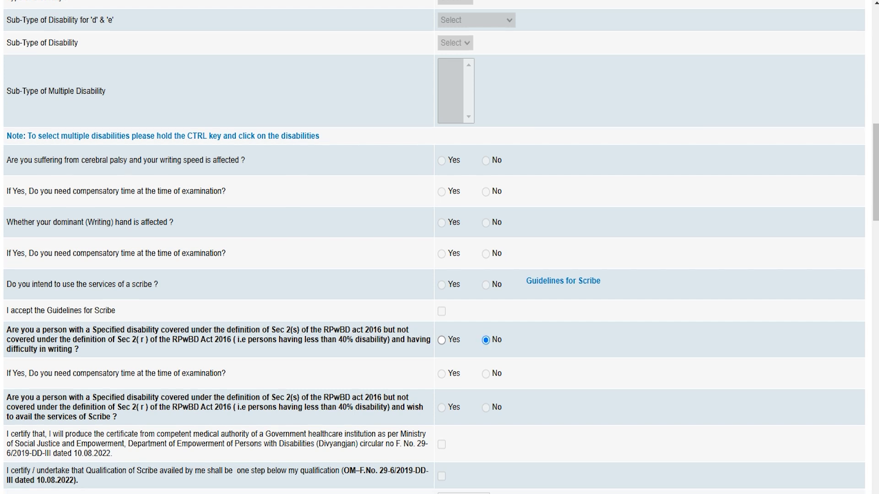
scroll(434, 247, down, 3)
scroll(433, 248, down, 2)
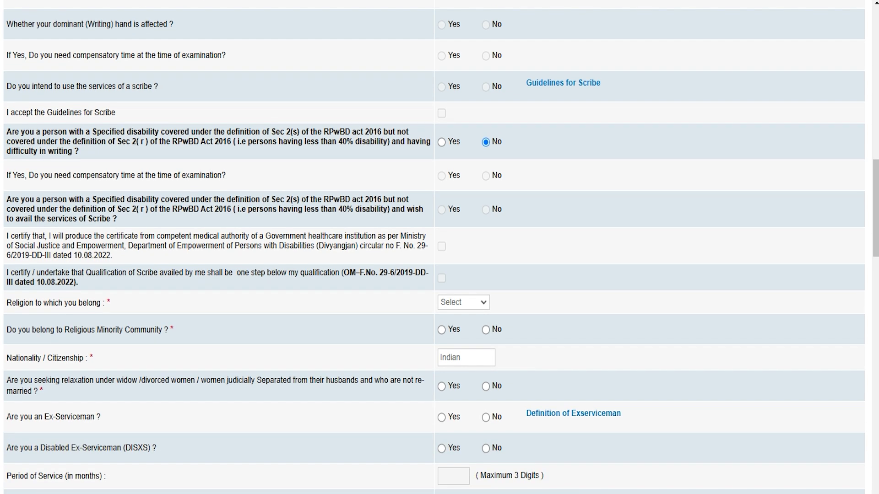
- Set religion to Hindu and answer No to religious minority and widow/divorced relaxation
click(462, 302)
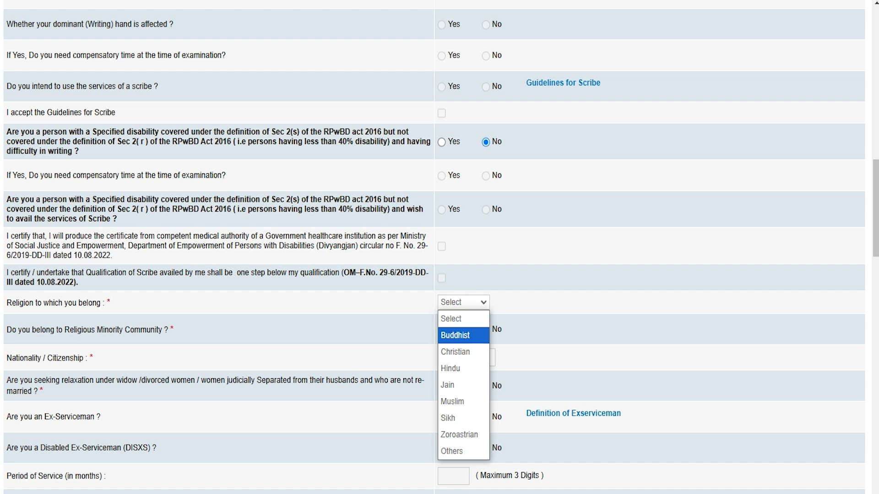
click(451, 368)
click(40, 331)
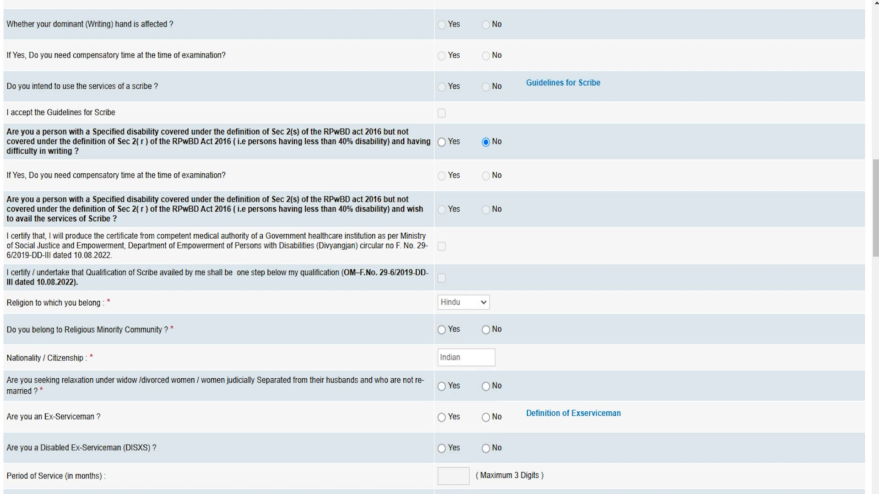
click(442, 329)
click(485, 330)
click(467, 357)
click(69, 379)
click(485, 386)
- Answer No to the ex-serviceman and disabled ex-serviceman questions
click(15, 417)
click(441, 417)
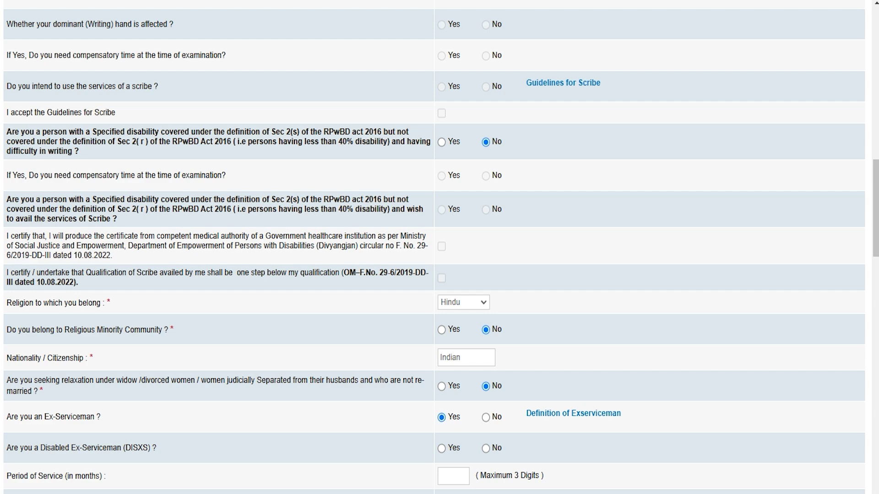
click(485, 417)
scroll(485, 417, down, 3)
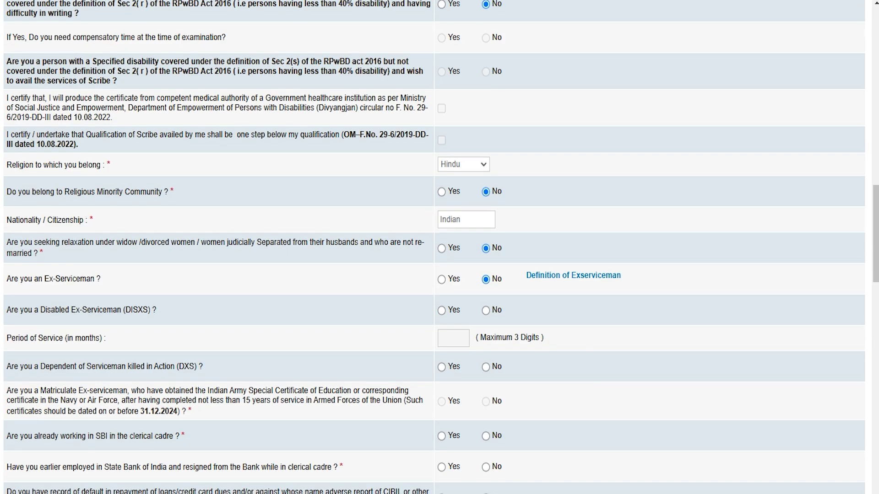
click(46, 313)
click(441, 311)
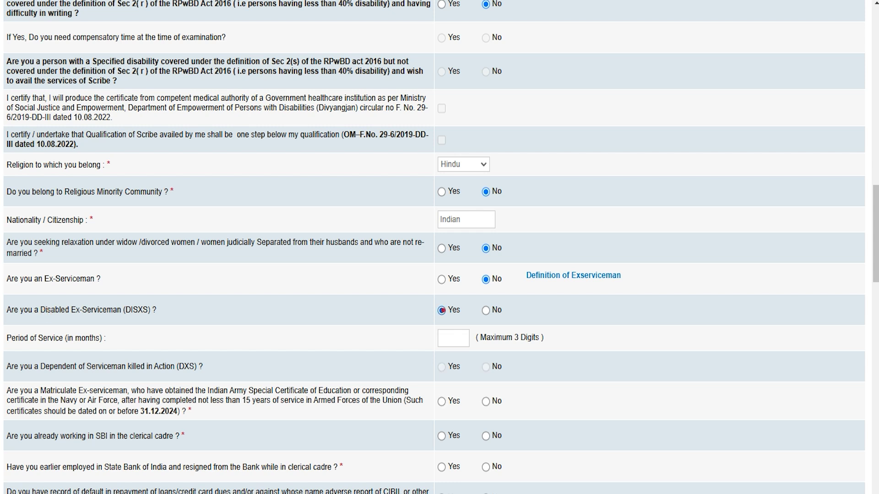
click(486, 311)
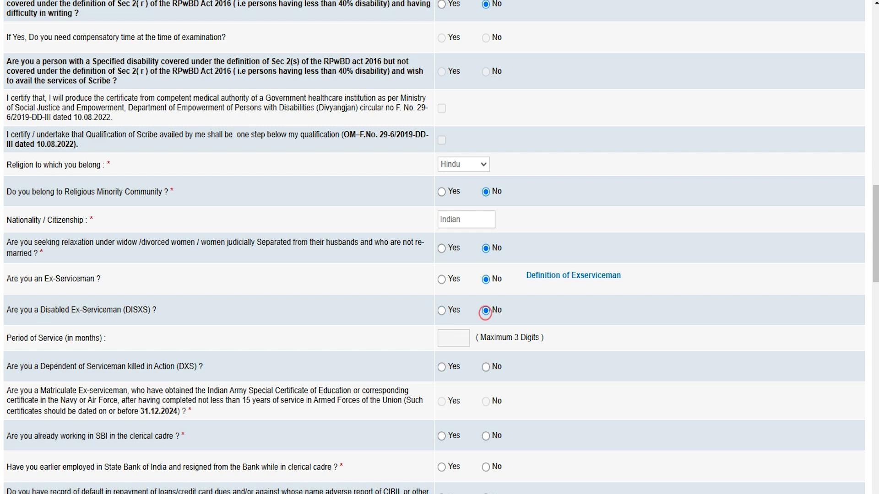
click(441, 310)
click(486, 310)
- Answer No to serviceman-dependent, current SBI clerical cadre and earlier SBI employment questions
click(486, 367)
scroll(488, 367, down, 3)
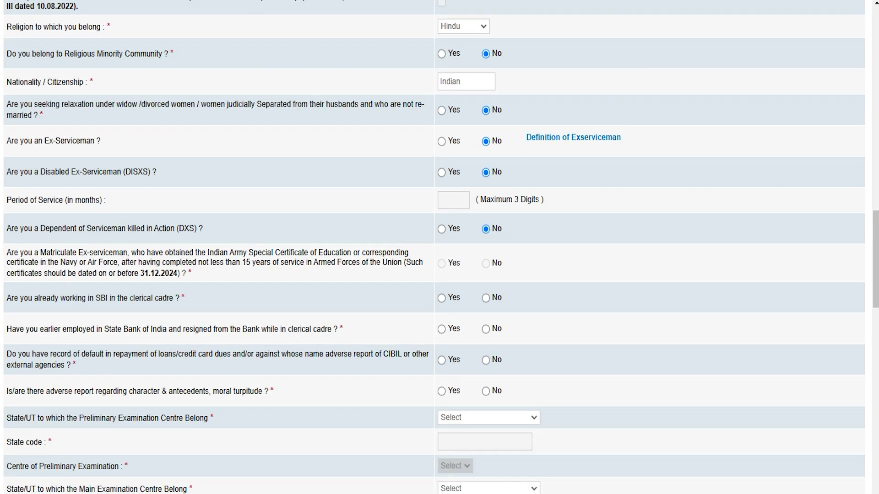
click(161, 298)
click(23, 298)
click(441, 299)
click(485, 298)
click(43, 330)
click(441, 329)
click(485, 329)
- Answer No to loan default and adverse character report, and choose Haryana for the preliminary exam
click(485, 360)
click(486, 391)
click(25, 417)
click(473, 418)
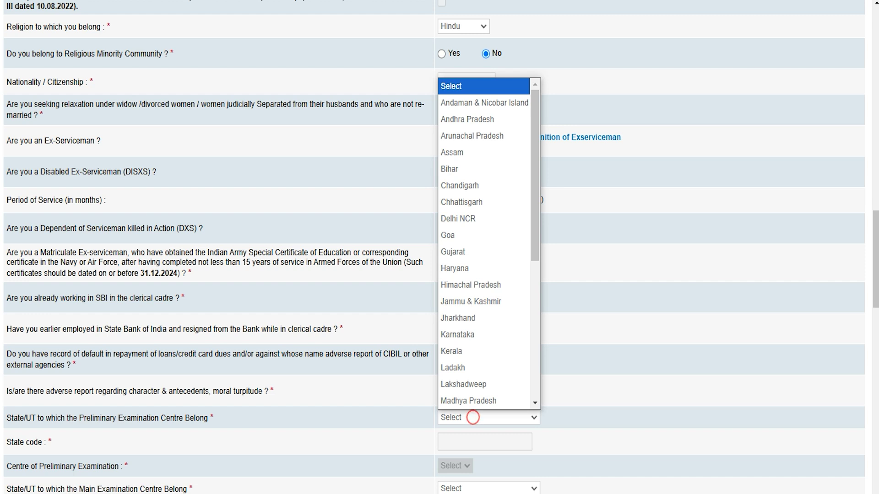
click(480, 270)
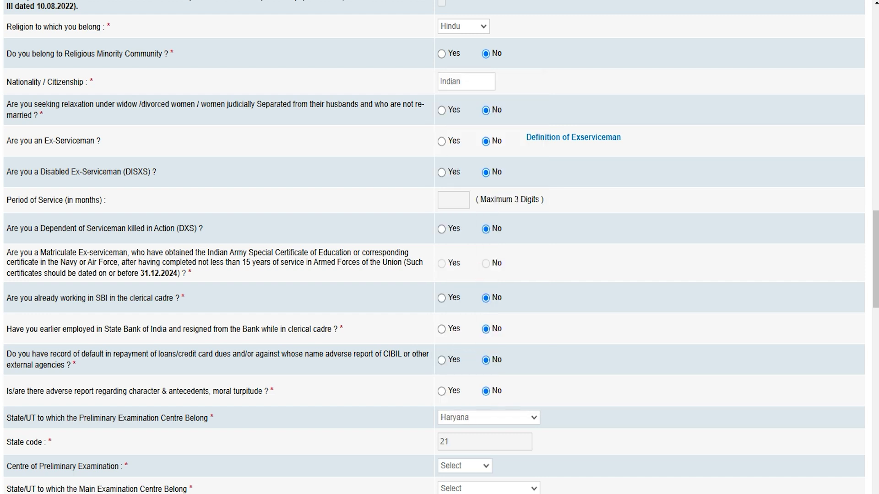
- Choose Ambala as preliminary centre and Delhi/NCR as main centre, confirming a matching ID
scroll(440, 247, down, 3)
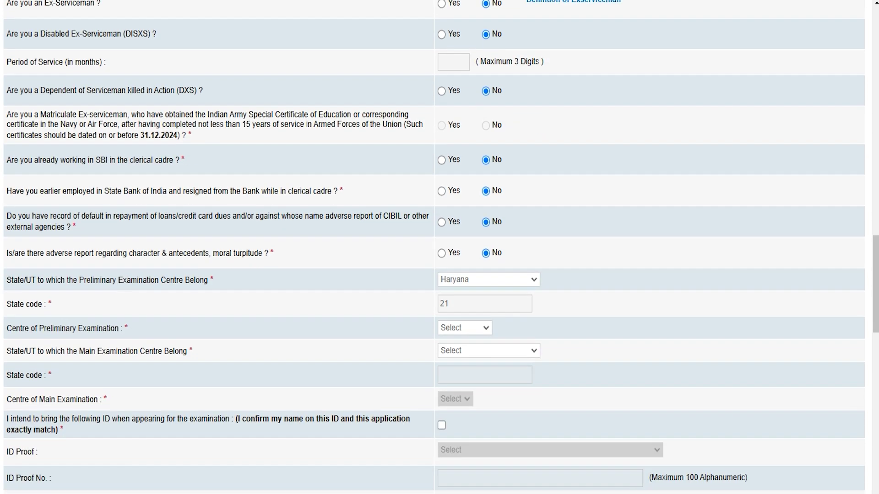
click(46, 332)
click(478, 327)
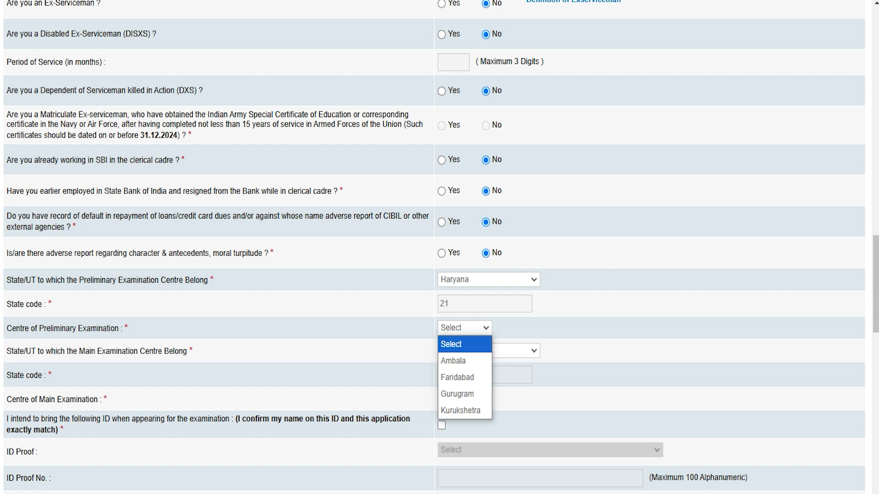
click(469, 363)
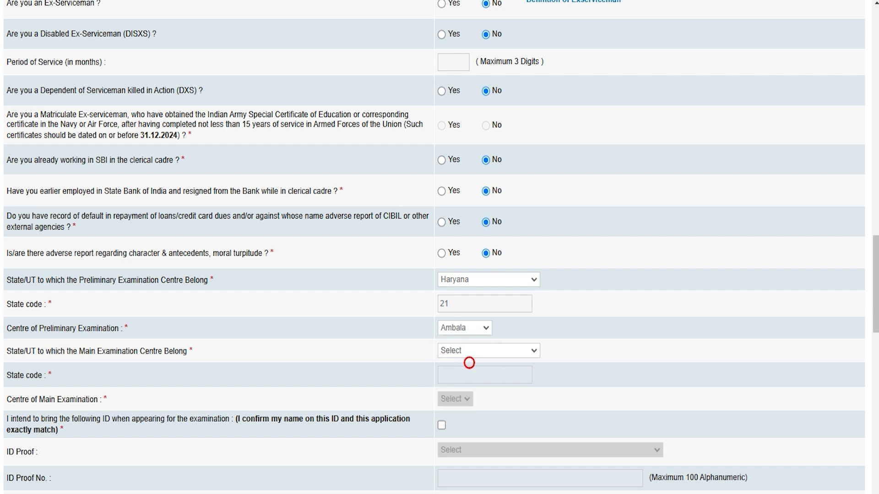
click(30, 350)
click(458, 352)
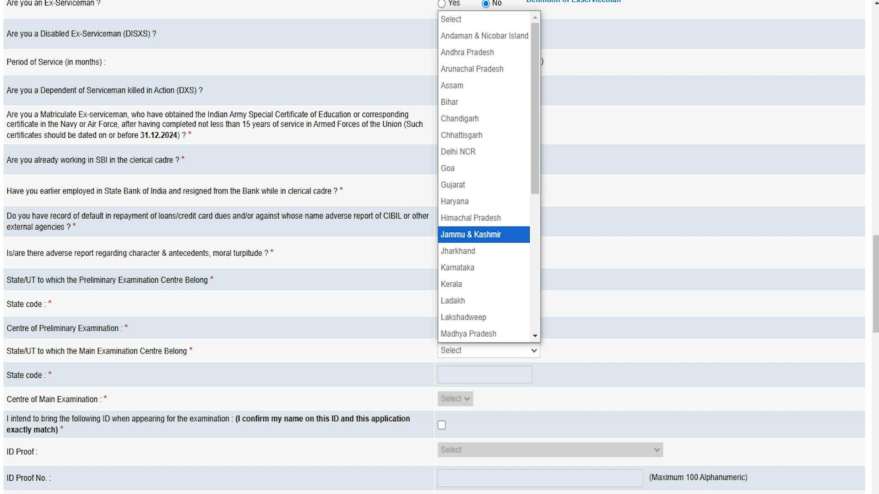
click(471, 152)
click(459, 399)
click(476, 419)
click(441, 425)
- Select Aadhar Card as the ID proof and enter its ID number
scroll(457, 425, down, 3)
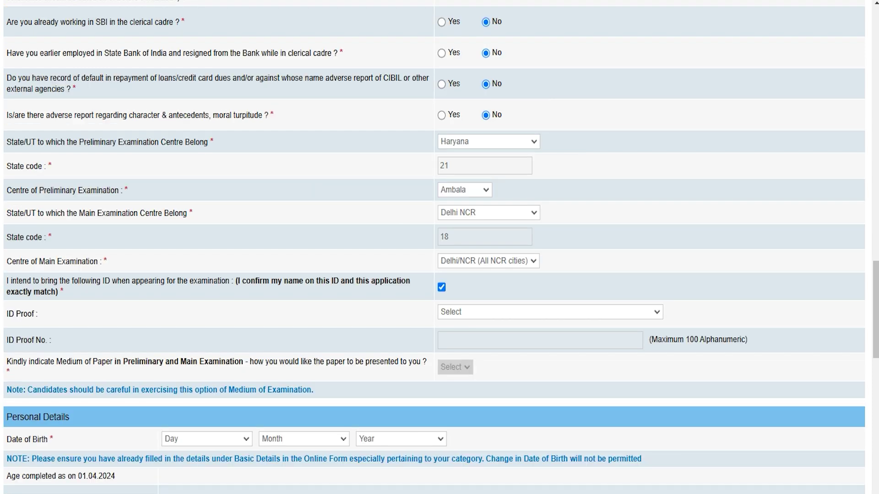
click(28, 281)
click(463, 312)
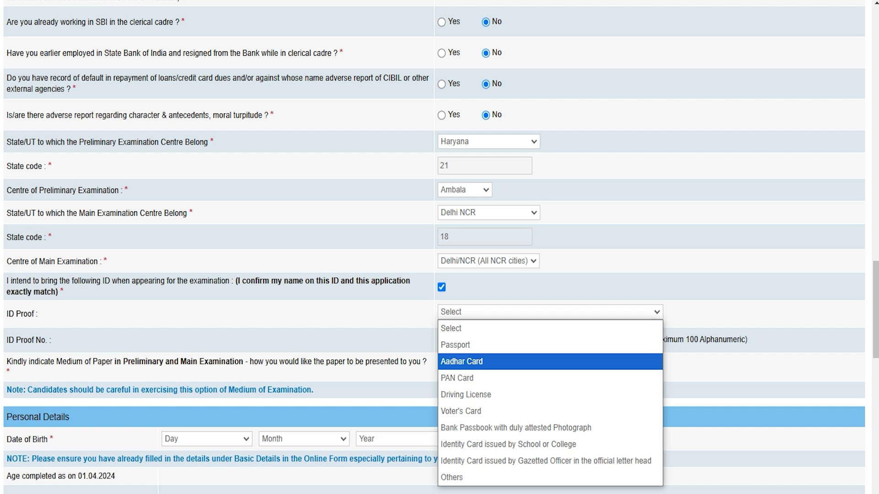
click(472, 362)
click(474, 341)
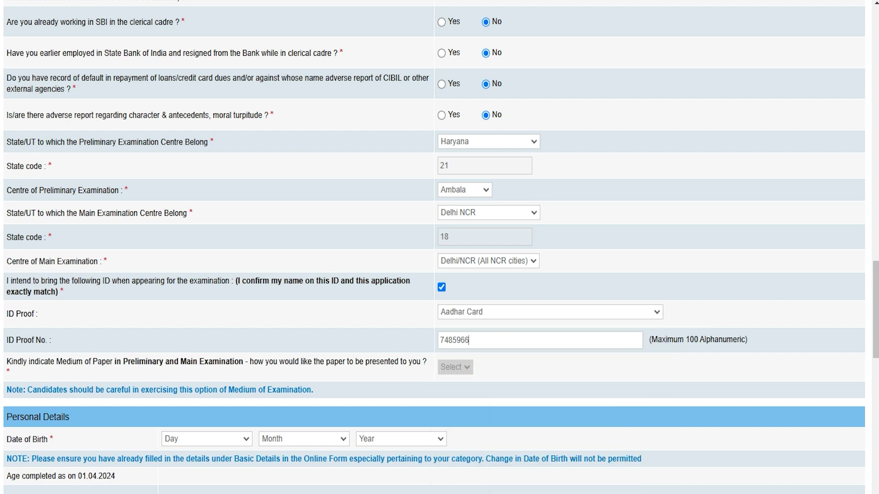
- Set the medium of paper to English and Hindi
click(137, 359)
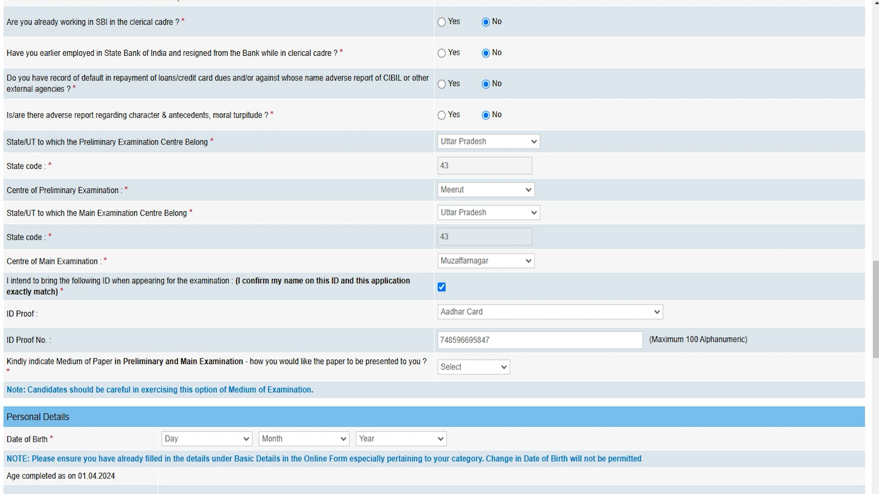
click(453, 367)
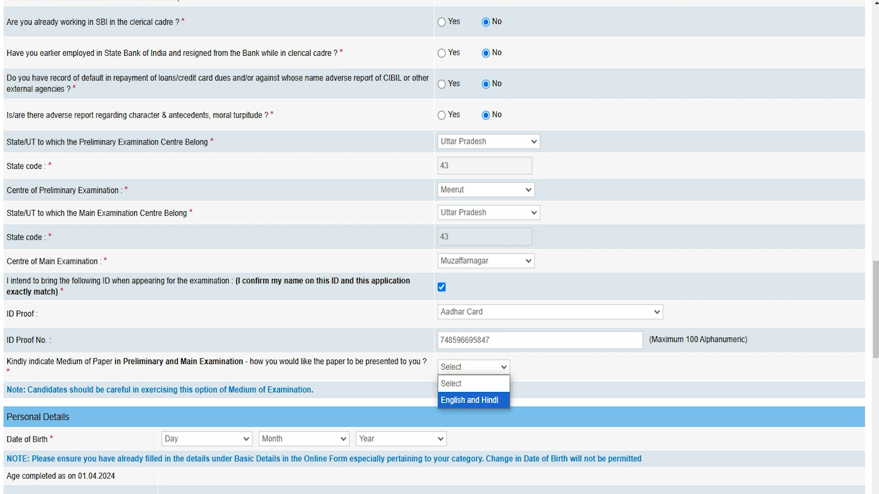
click(458, 400)
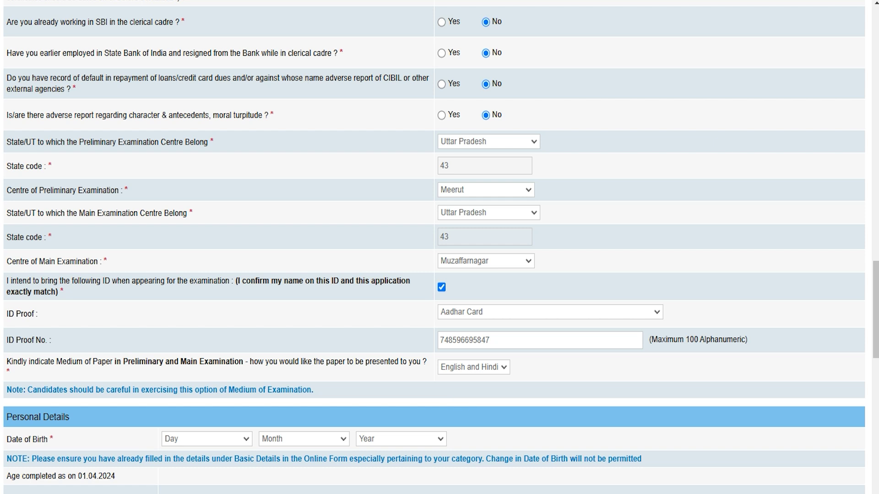
scroll(433, 247, down, 3)
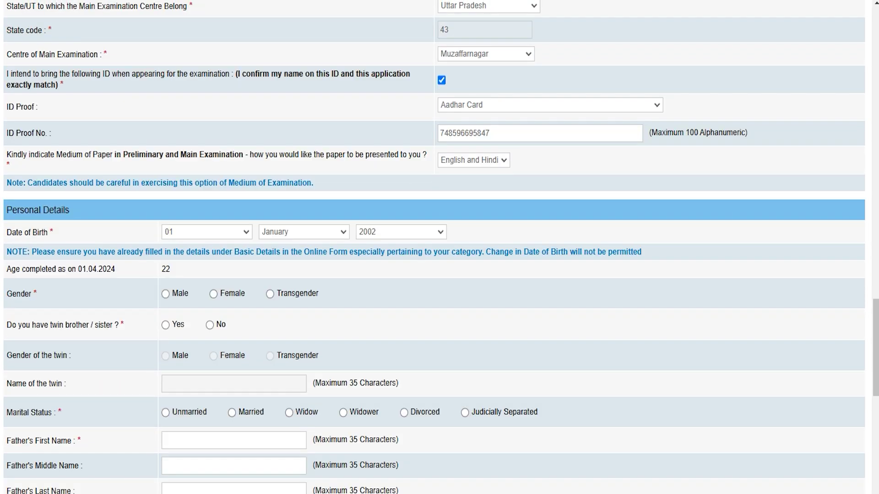
- Review the date of birth dropdowns, keeping 2002 as the birth year
click(18, 232)
click(208, 232)
click(302, 231)
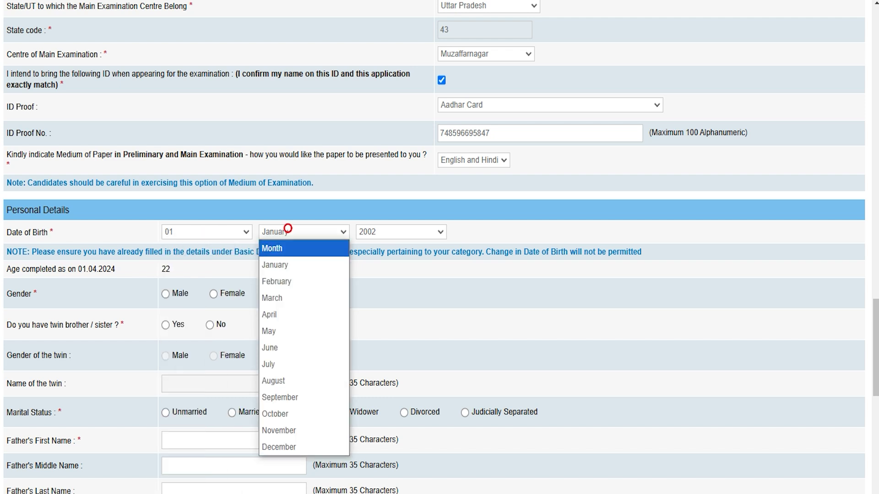
click(383, 232)
click(499, 272)
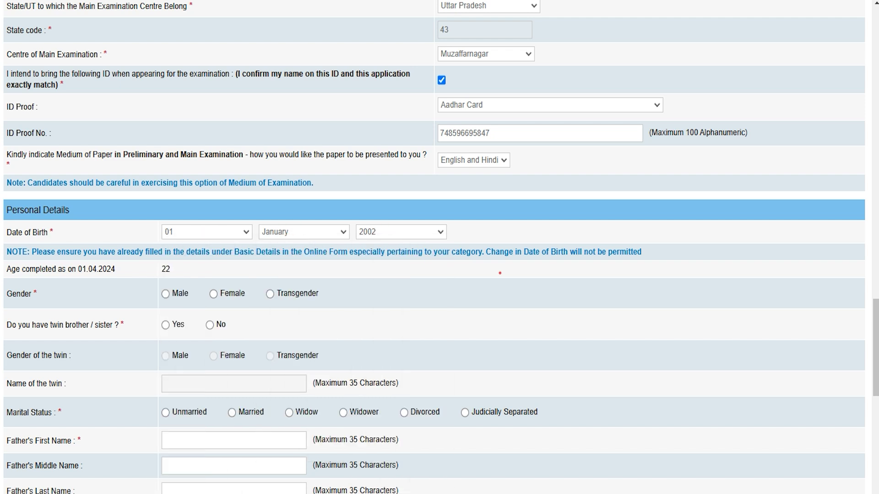
- Set gender to Male and answer No to having a twin
click(165, 294)
click(166, 325)
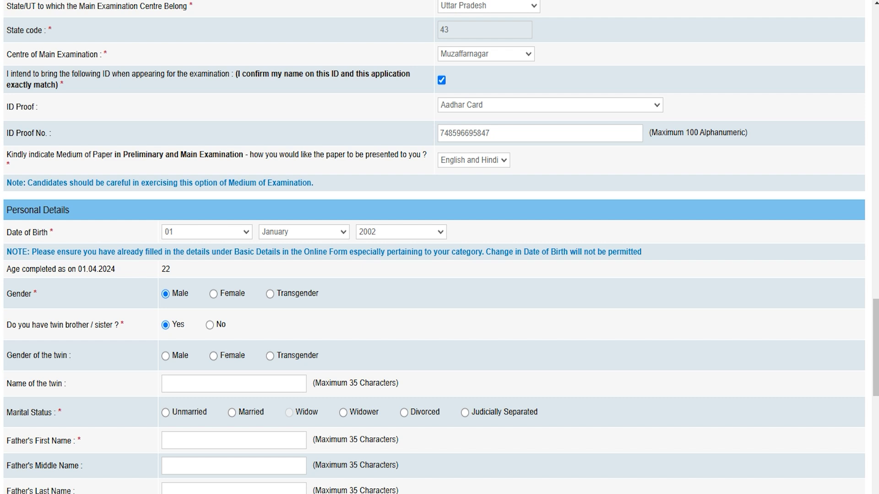
click(200, 388)
click(209, 325)
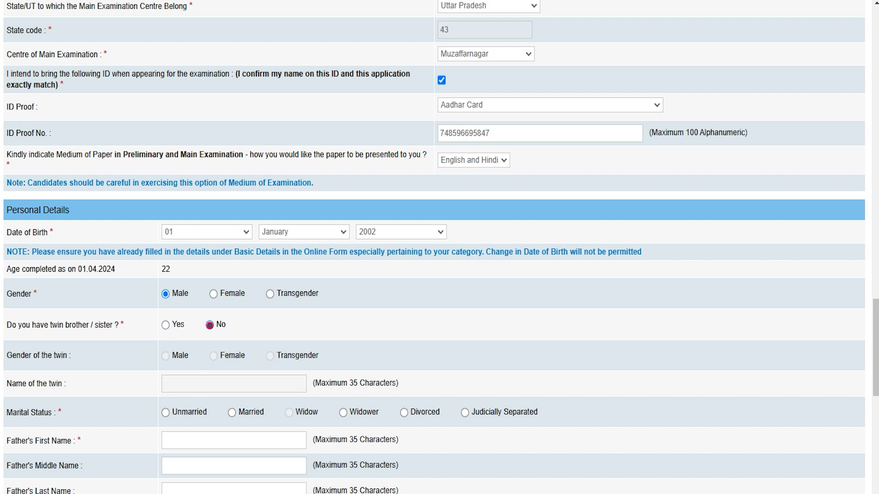
- Mark marital status Unmarried and enter the father's first name
scroll(434, 248, down, 3)
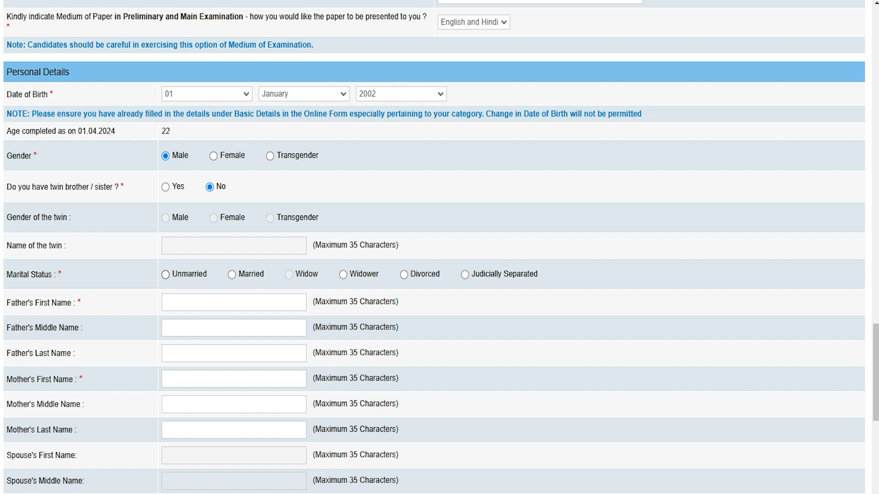
click(165, 275)
click(187, 305)
text(Rakesh)
scroll(434, 275, down, 3)
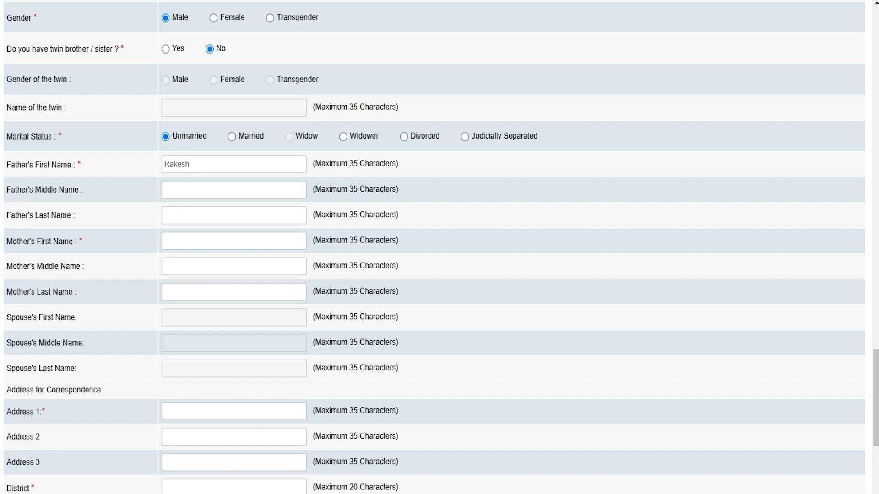
- Enter the mother's first name and scroll down to the bottom of the form
click(185, 217)
click(184, 241)
text(Reena)
scroll(439, 248, down, 3)
scroll(440, 247, down, 3)
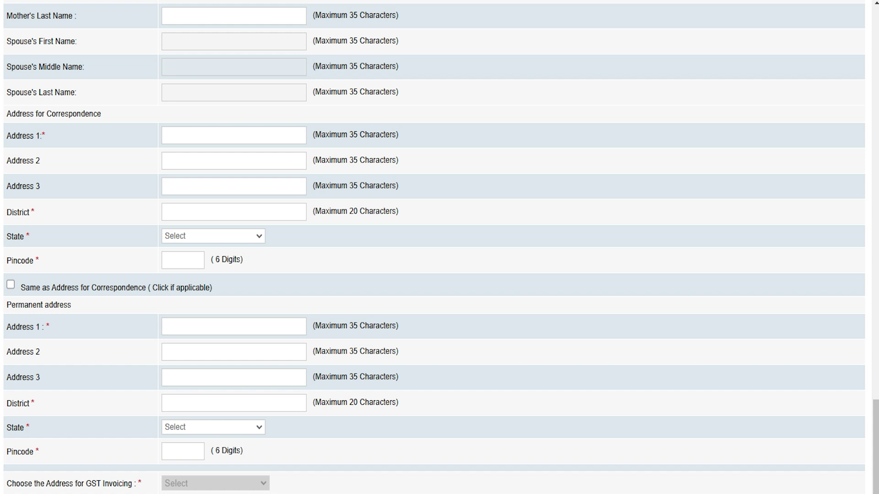
scroll(440, 247, down, 3)
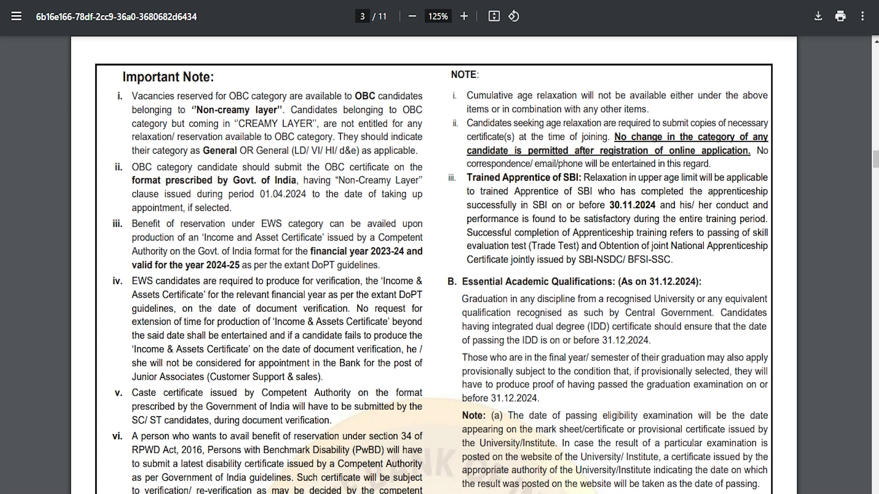
- Highlight the graduation, Central Government recognition and integrated dual degree conditions on page 3
drag(462, 299, 687, 300)
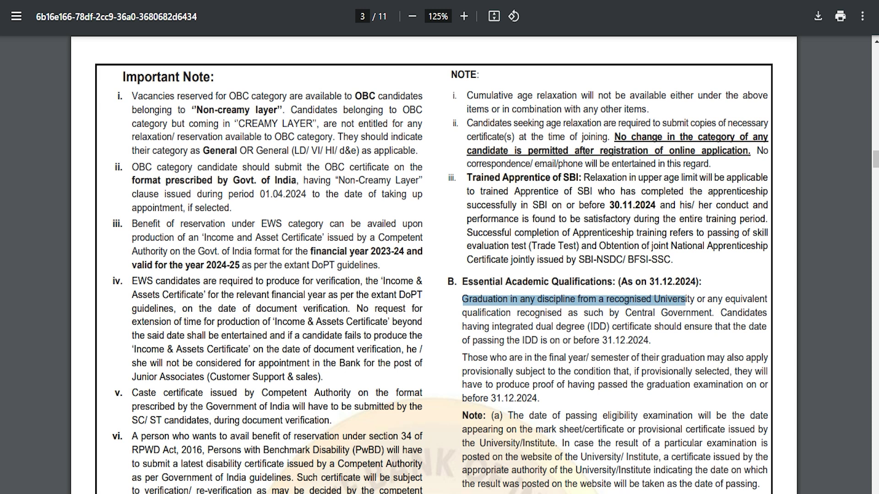
drag(625, 313, 683, 314)
click(644, 327)
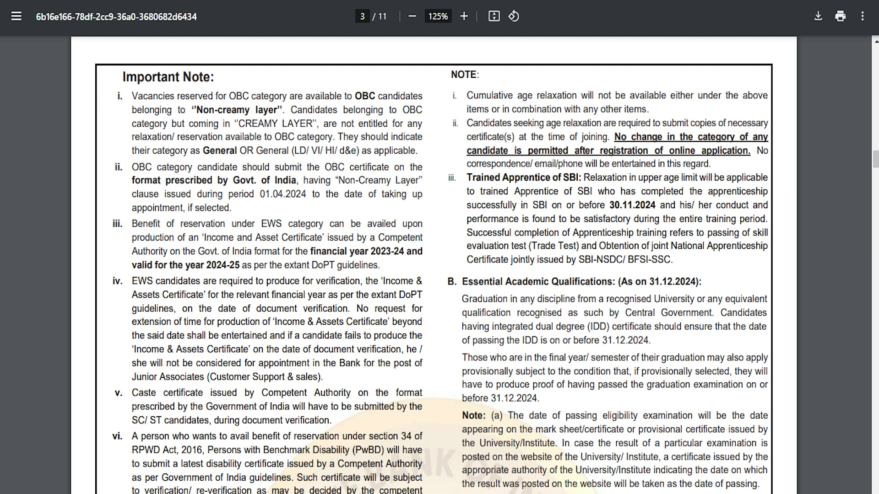
drag(495, 327, 649, 340)
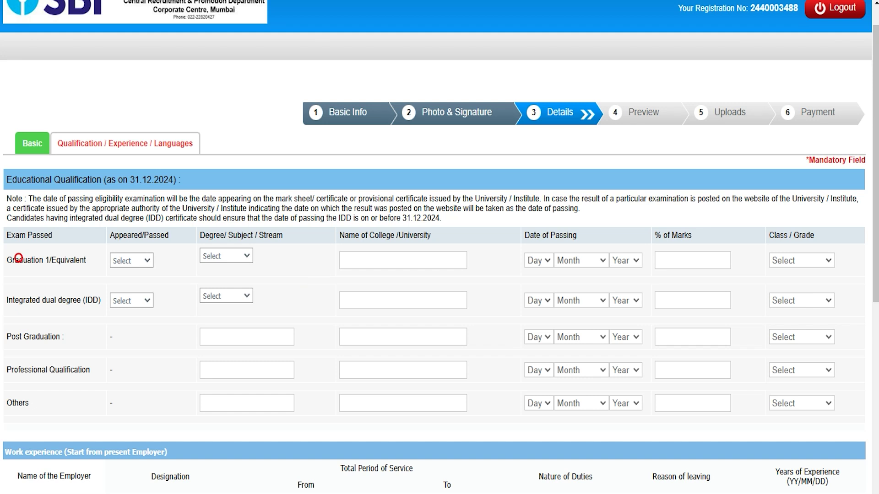
- Mark Graduation as Passed with Arts as its stream
click(131, 260)
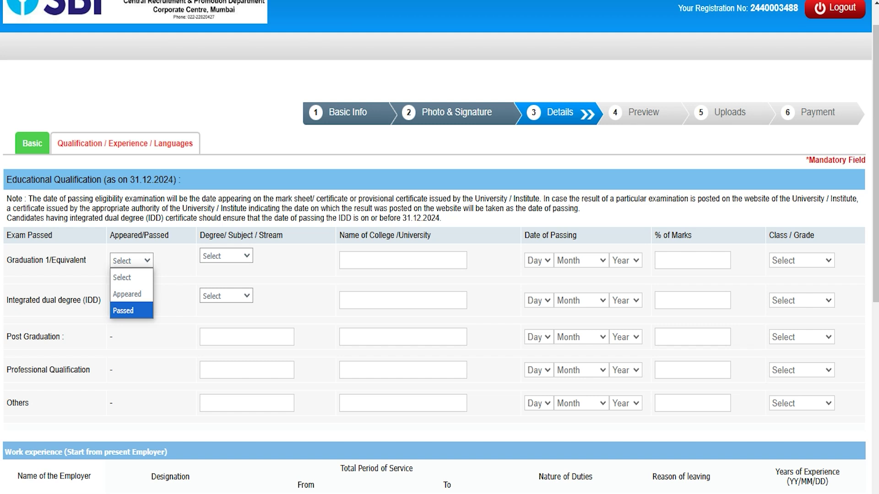
click(131, 294)
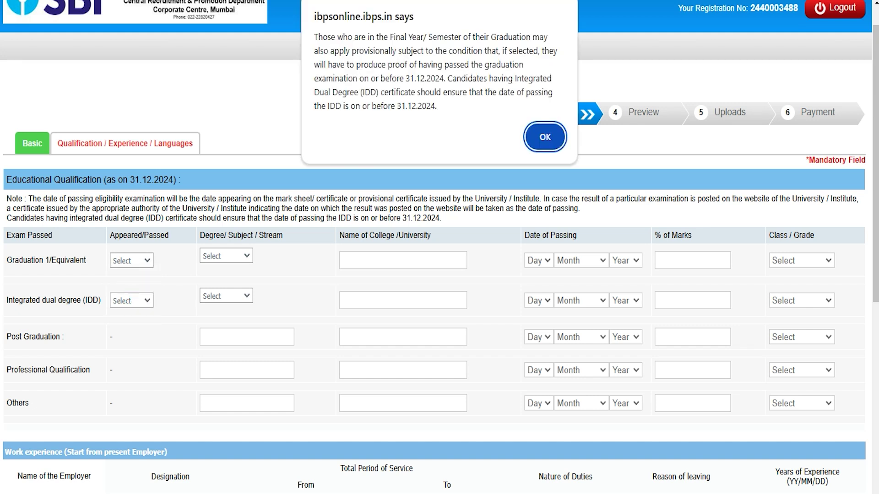
click(542, 139)
click(132, 259)
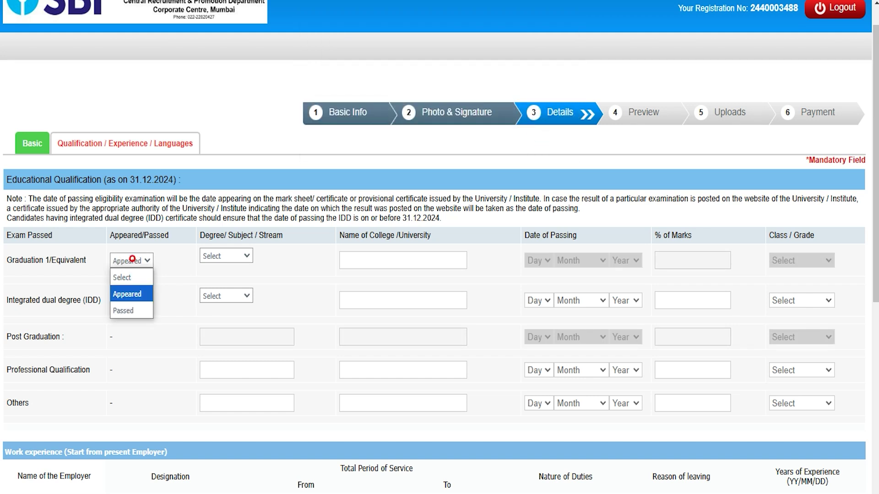
click(131, 310)
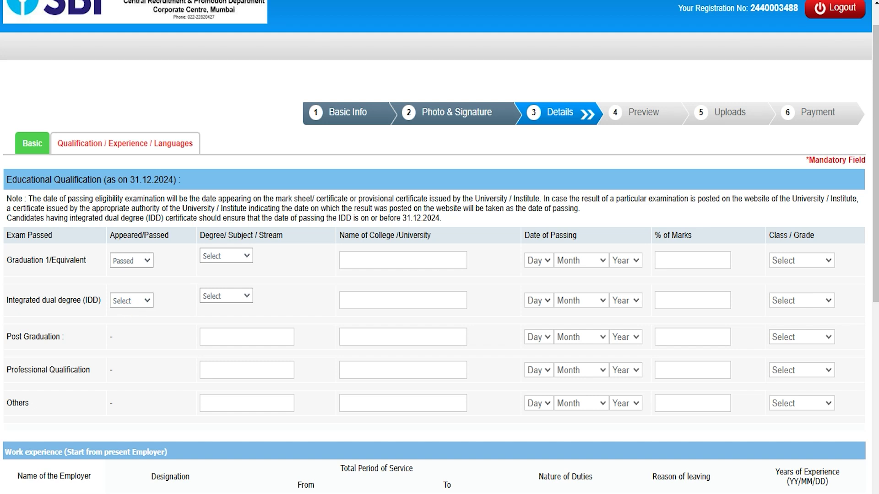
click(243, 256)
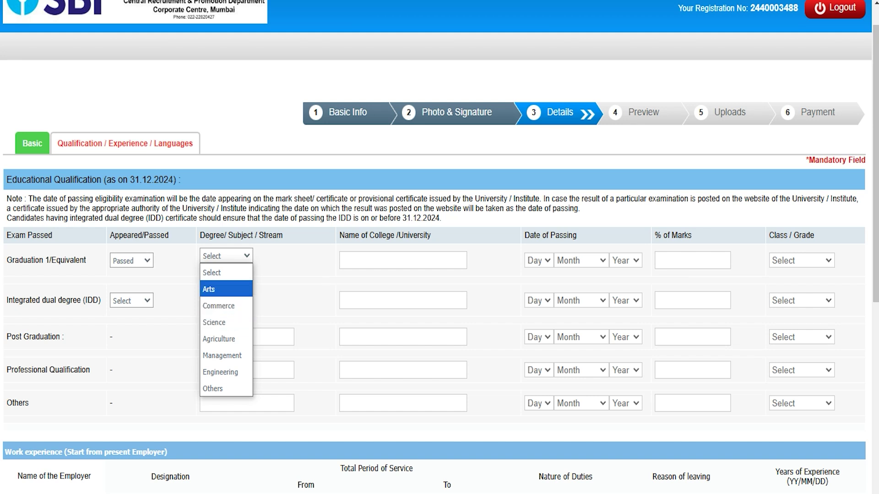
click(227, 289)
- Enter college NICT, passing date 01 January 2020, 78% marks and First Class
click(383, 264)
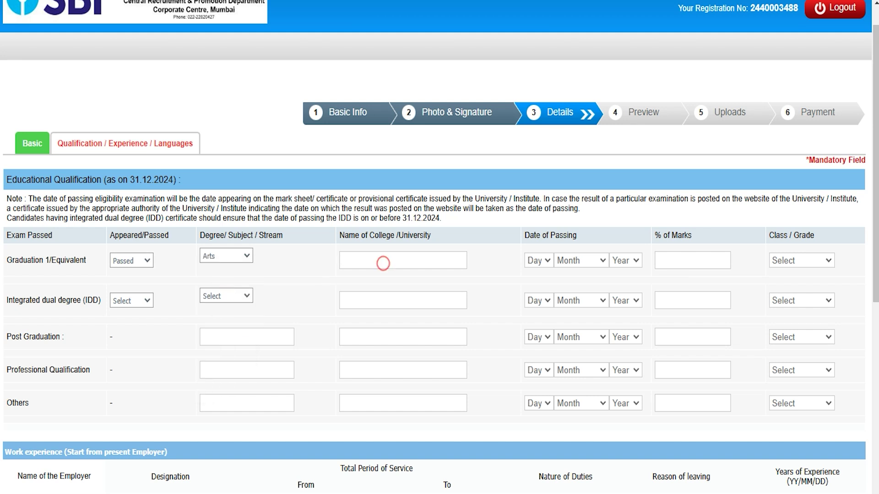
text(NICT)
click(535, 261)
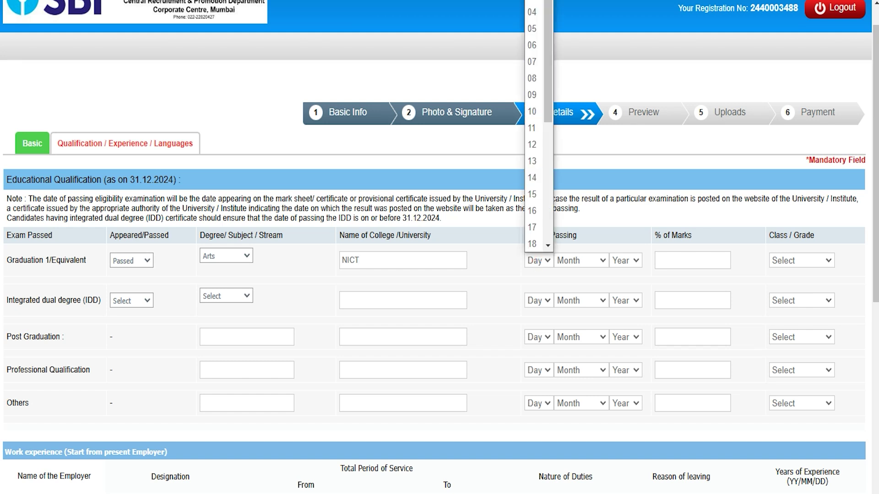
click(532, 0)
click(580, 261)
click(578, 288)
click(626, 260)
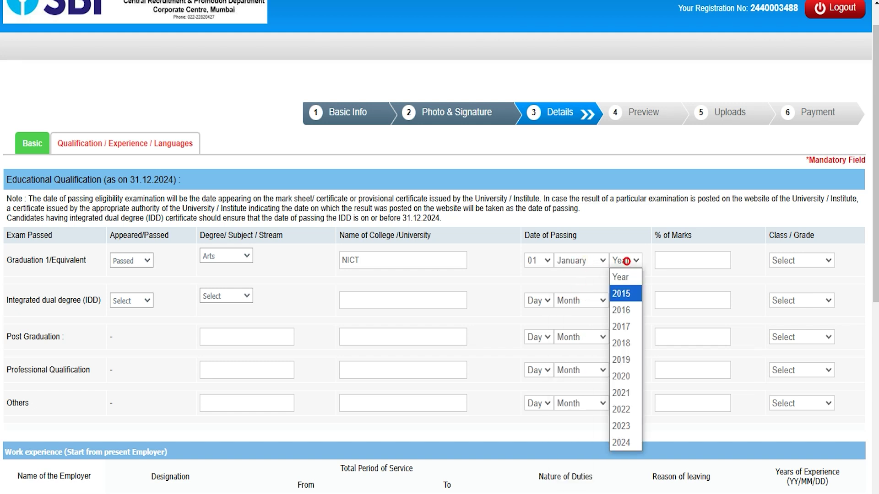
click(622, 377)
click(691, 259)
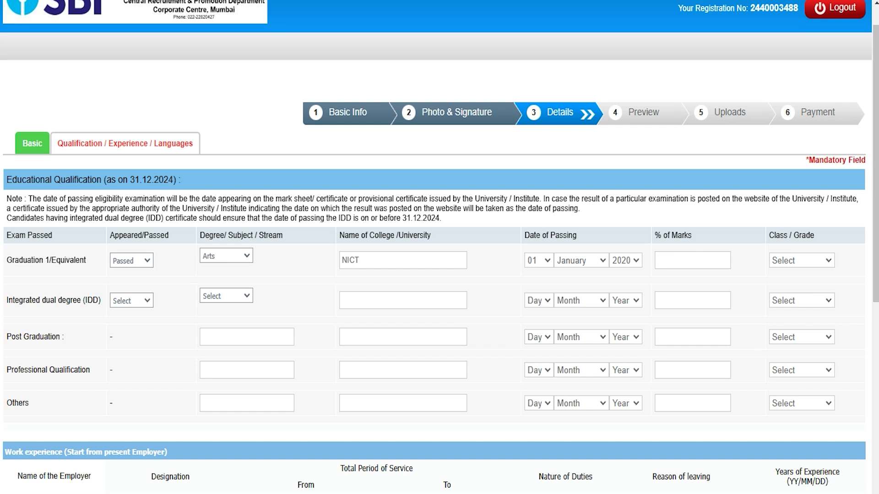
text(78)
click(805, 256)
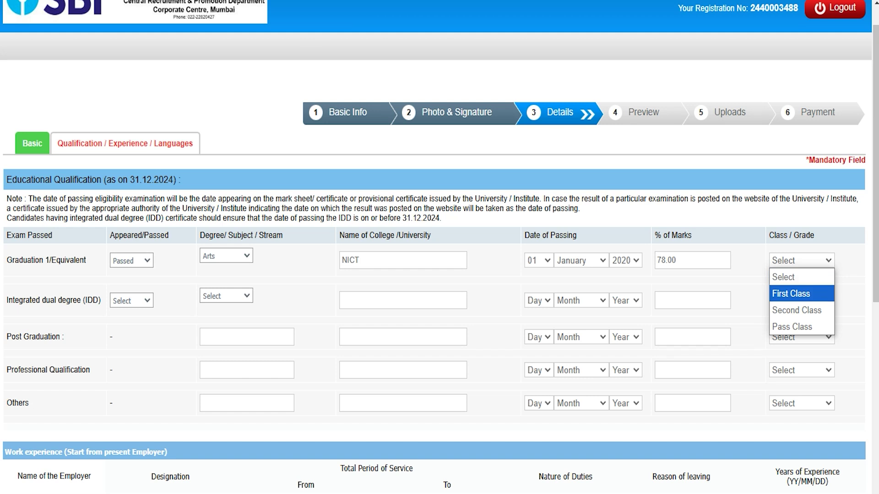
click(791, 294)
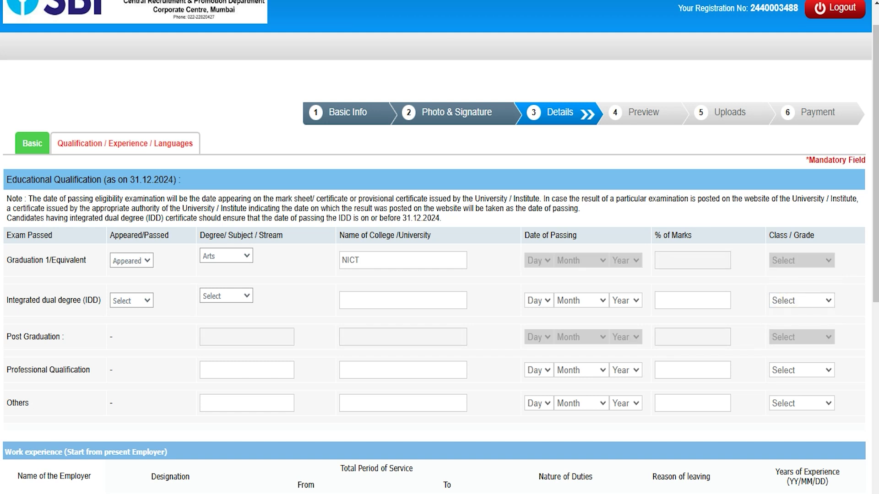
- Keep the Graduation row as Appeared with Arts stream
click(143, 260)
click(143, 261)
click(229, 262)
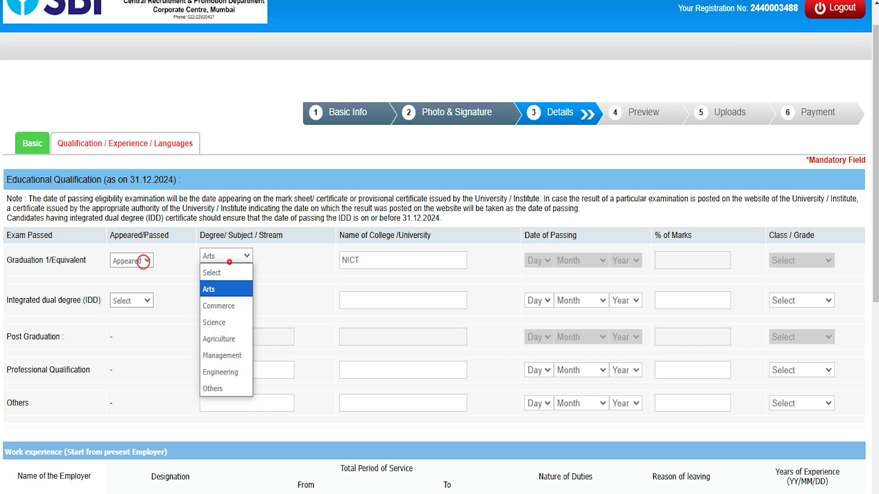
click(229, 262)
click(380, 262)
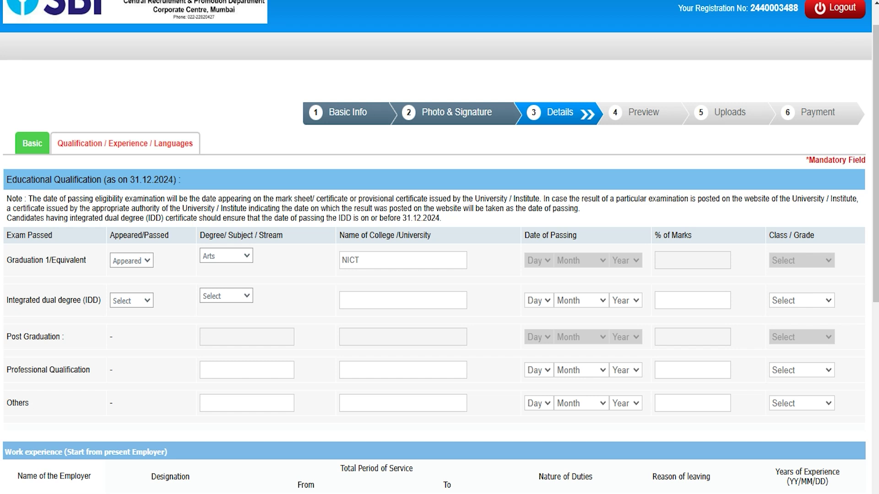
click(14, 301)
- Mark the integrated dual degree as Passed with Arts stream, leaving Class/Grade unchosen
click(142, 300)
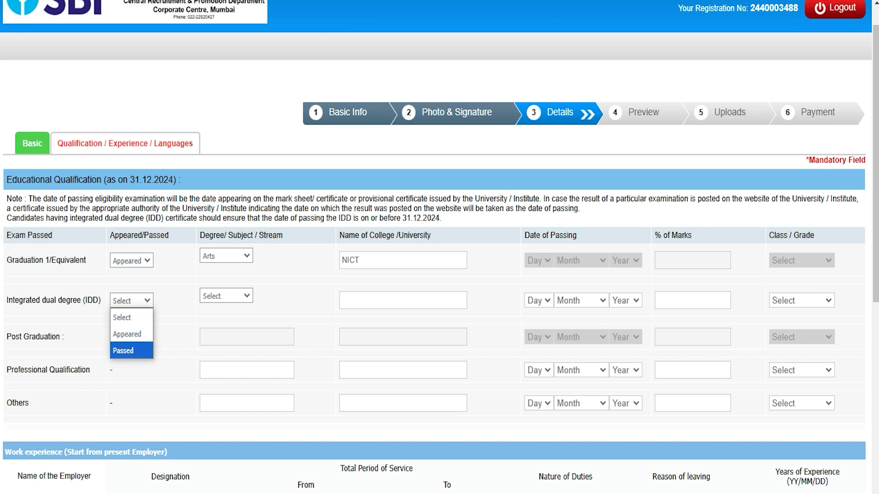
click(131, 334)
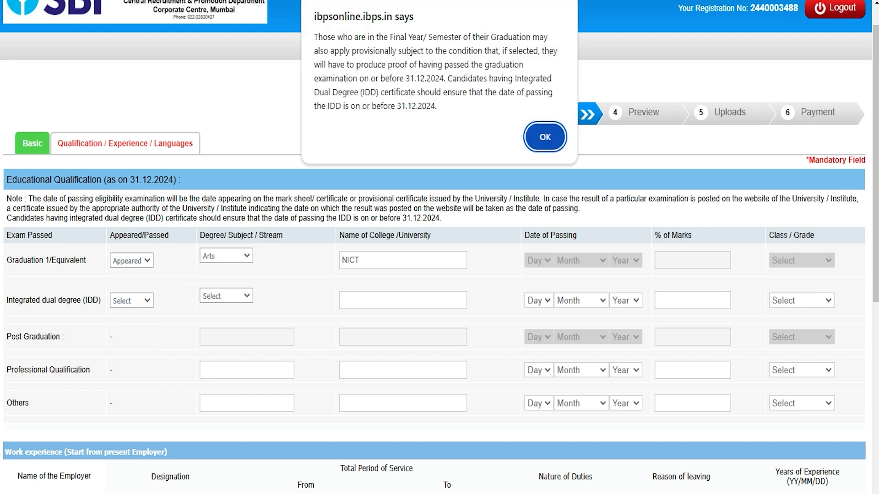
click(539, 141)
click(132, 300)
click(135, 348)
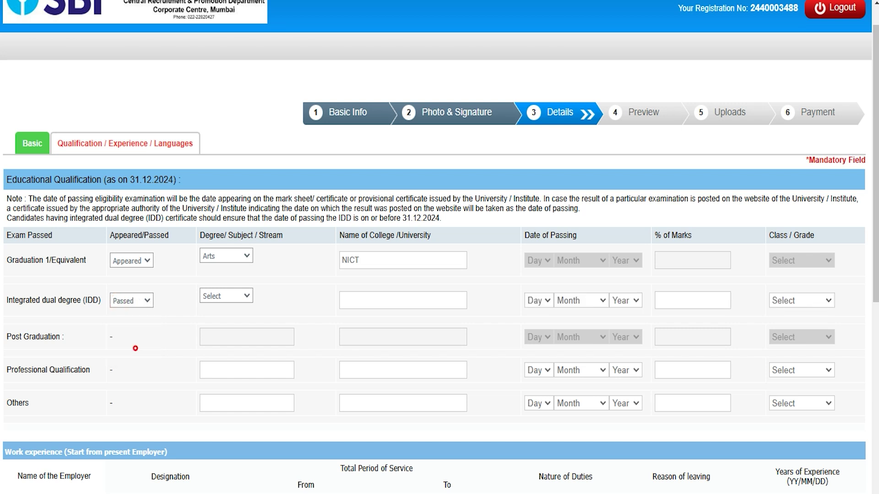
click(238, 298)
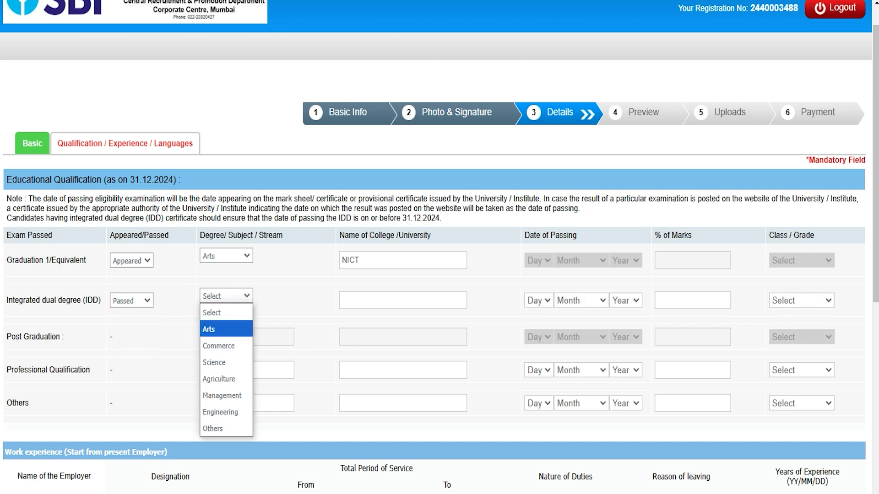
click(227, 328)
click(374, 304)
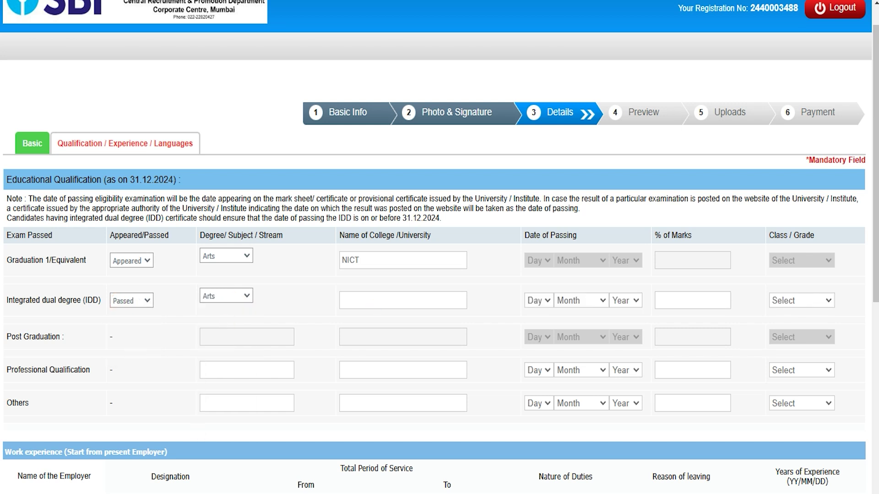
click(688, 303)
click(799, 300)
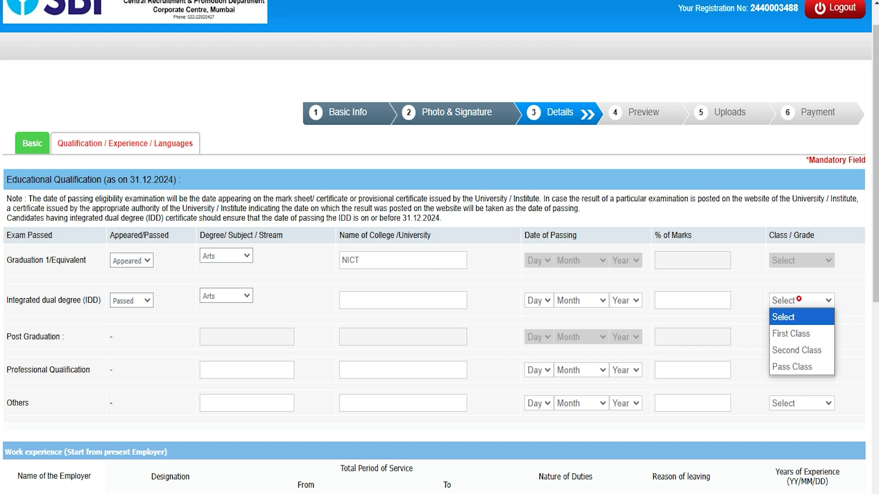
click(798, 300)
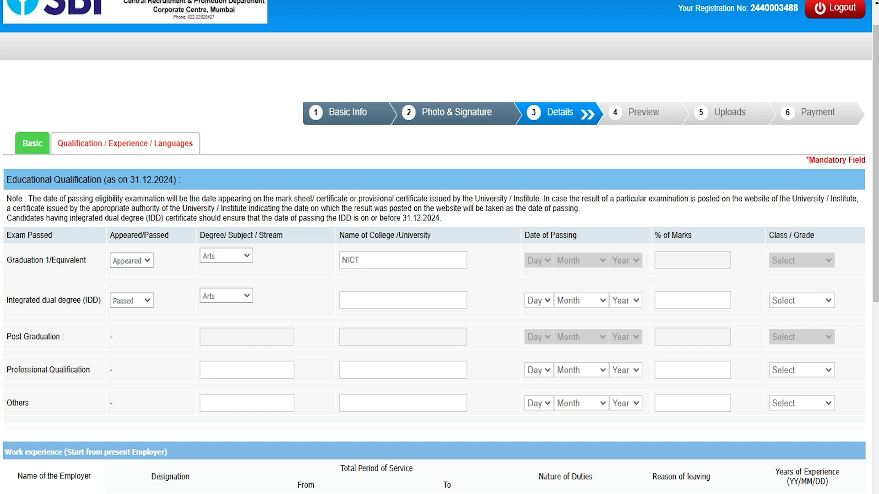
scroll(11, 243, down, 5)
- Enter the employer's name and 'Clerk' as designation in the first experience row
click(11, 243)
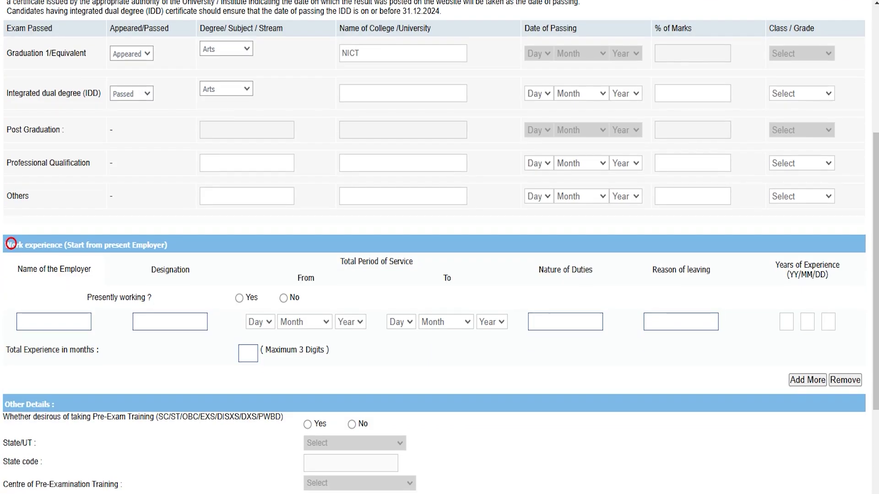
scroll(11, 243, down, 3)
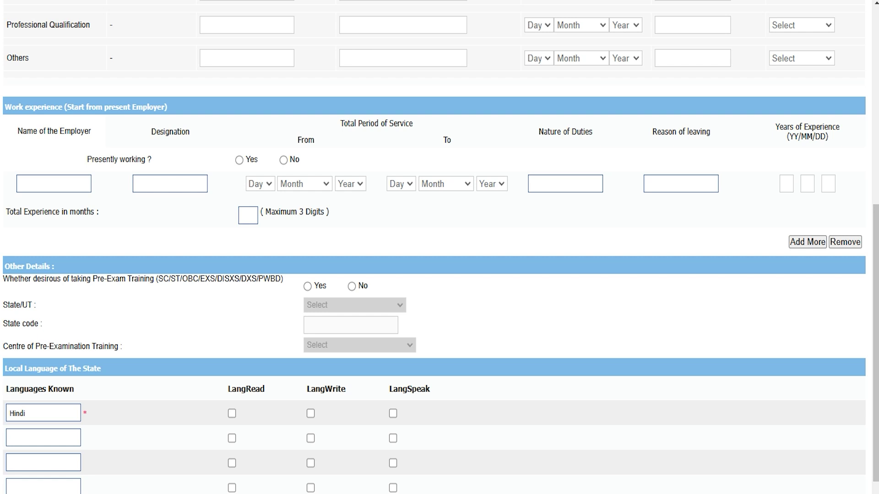
click(61, 183)
text(Amit)
click(167, 181)
text(Clerk)
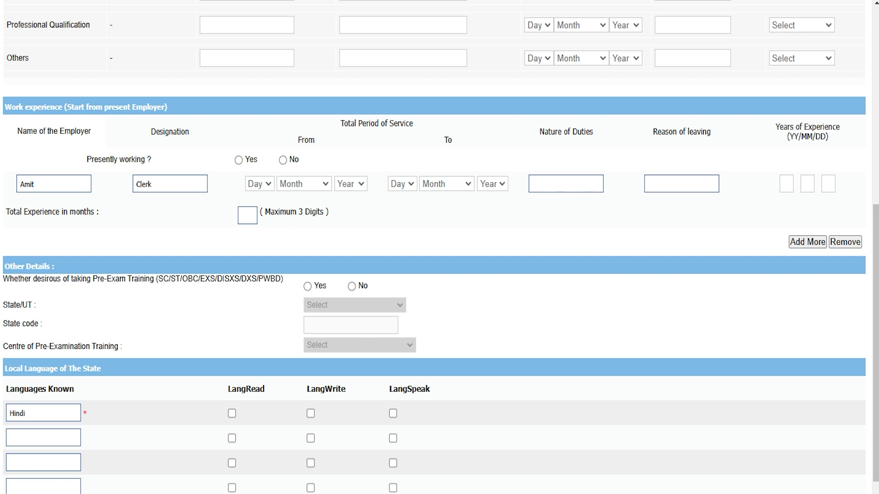
click(559, 185)
click(676, 182)
- Try pre-exam training with Uttar Pradesh and Kanpur, then switch the answer back to No
click(307, 287)
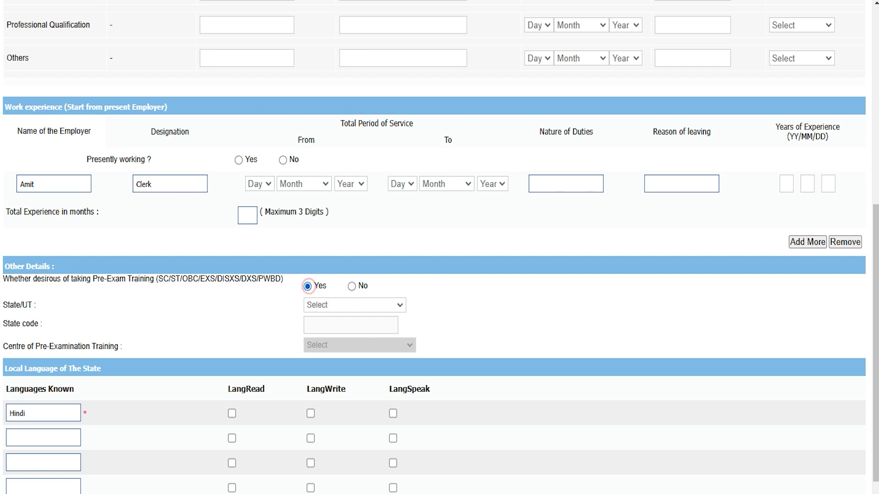
click(326, 305)
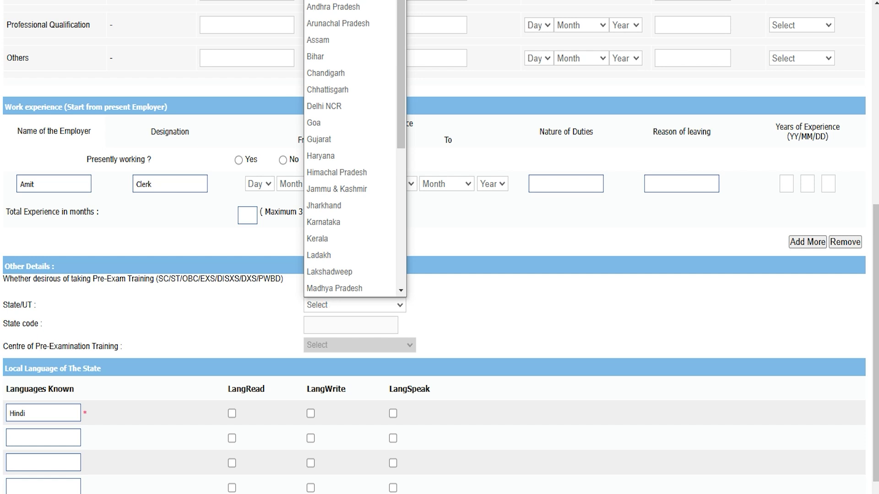
key(u)
key(Return)
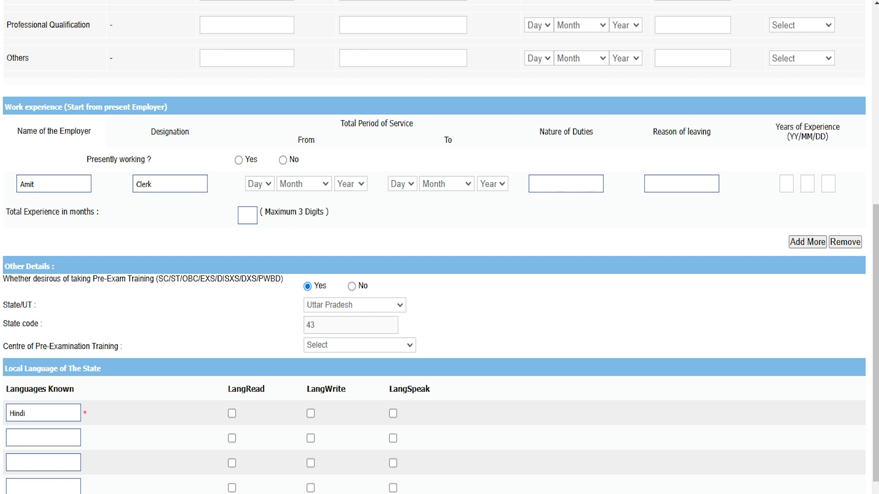
click(325, 345)
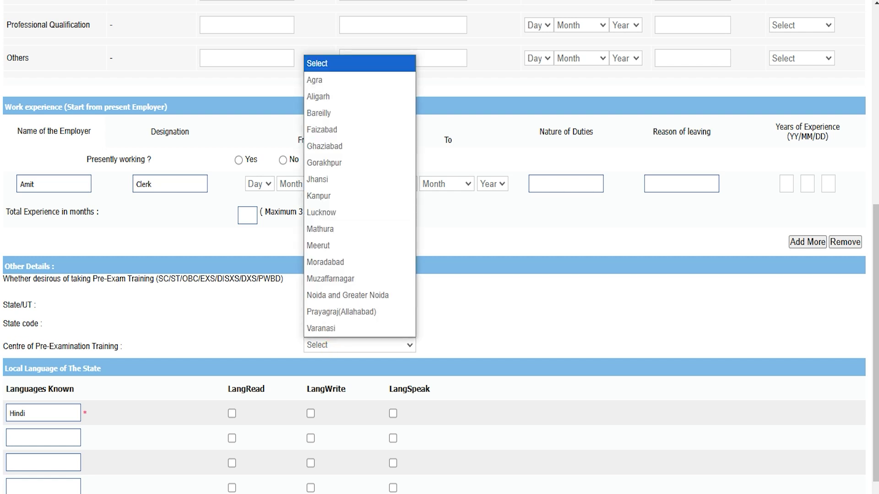
click(321, 196)
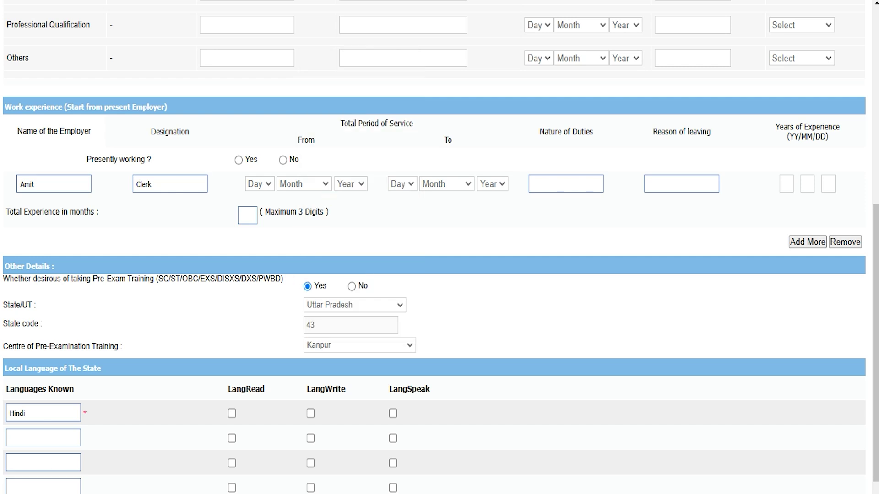
click(351, 286)
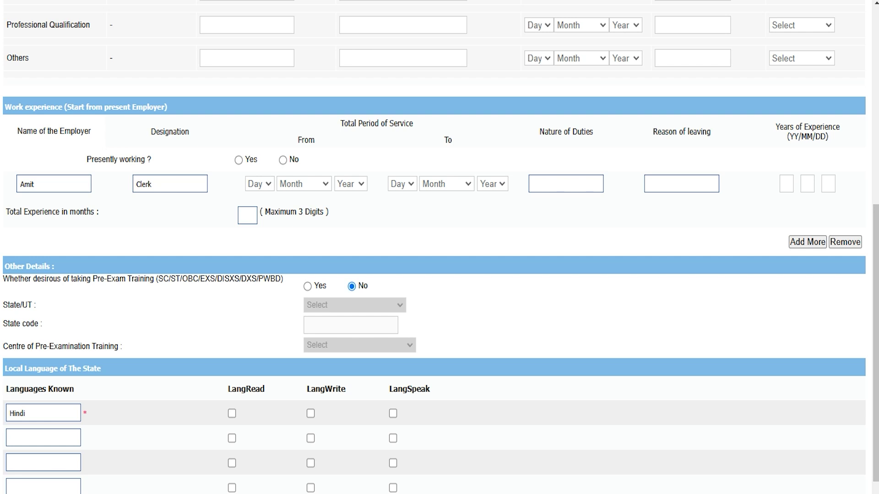
scroll(440, 247, down, 3)
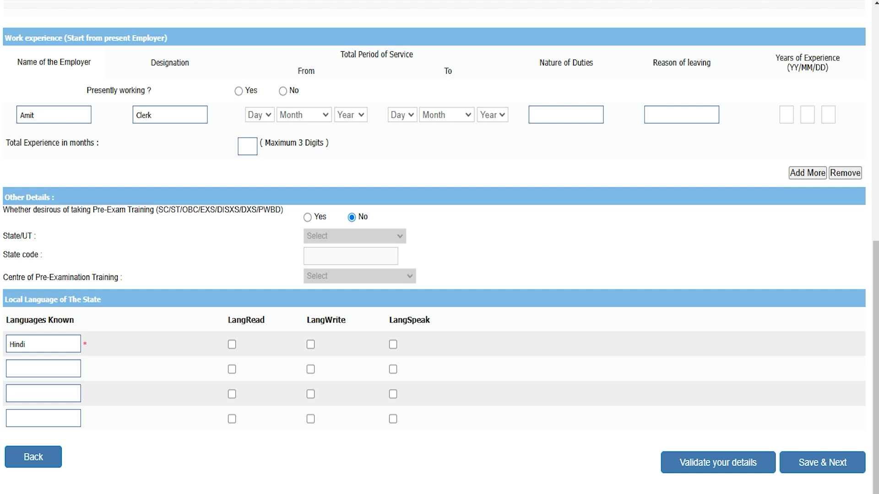
- Tick read, write and speak for Hindi, then add English with all three ticked
click(232, 345)
click(310, 344)
click(392, 345)
text(English)
click(231, 369)
click(311, 369)
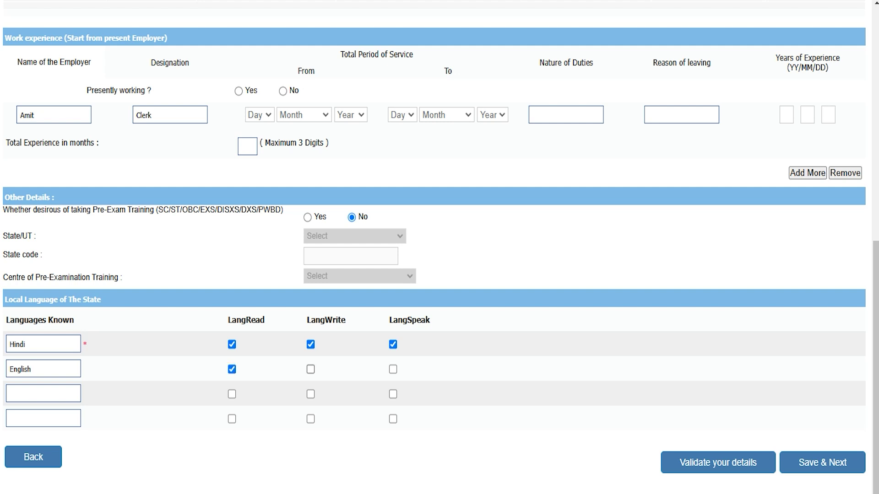
click(393, 369)
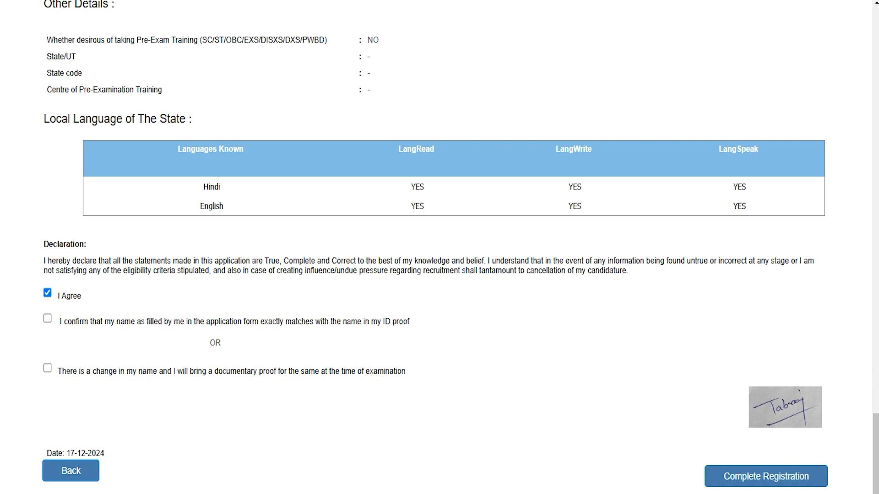
- Tick the statement confirming the name matches the ID proof
drag(76, 320, 357, 321)
click(47, 318)
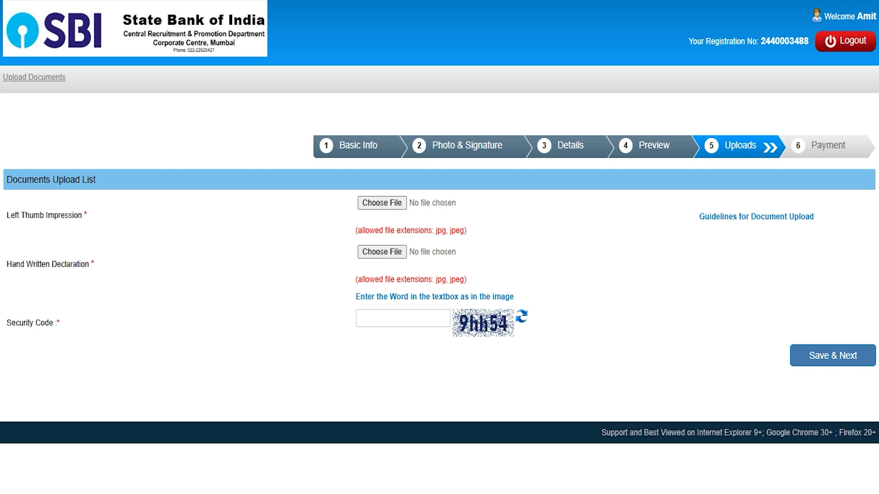
- Highlight the Left Thumb Impression and Hand Written Declaration upload labels
drag(69, 215, 11, 215)
drag(12, 264, 78, 264)
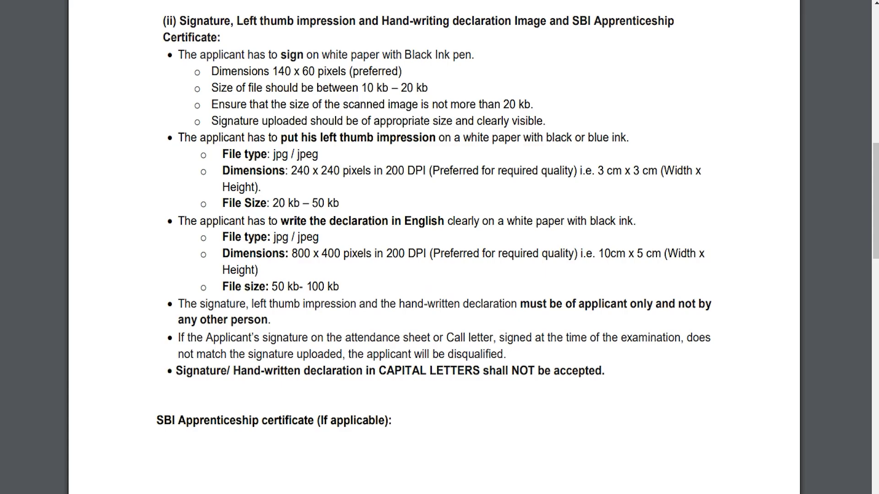
- In the guidelines PDF, highlight the left thumb jpg/jpeg type and size limit, plus the declaration instruction and size limit
drag(311, 137, 389, 138)
drag(273, 202, 339, 203)
drag(273, 154, 317, 155)
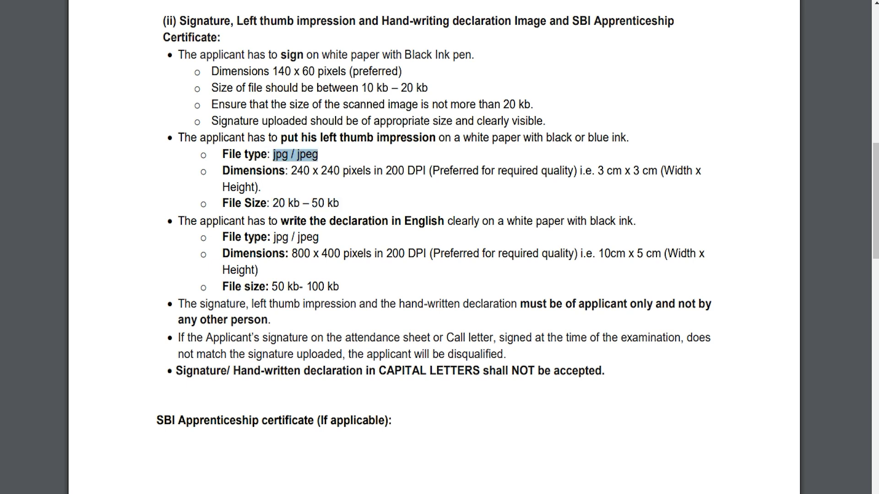
drag(293, 221, 362, 221)
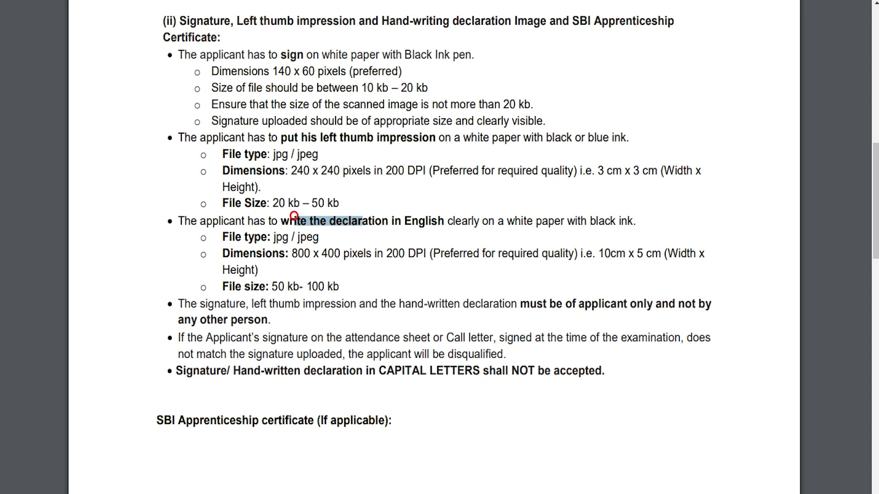
drag(267, 286, 339, 286)
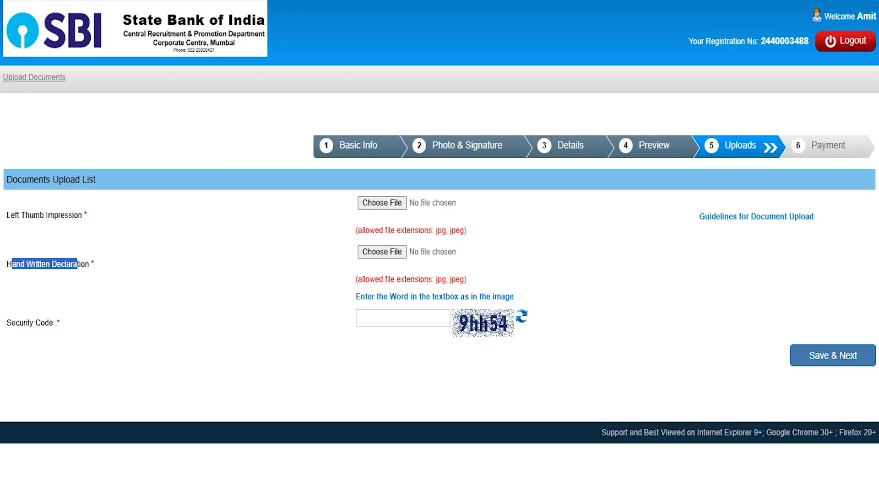
- Clear the highlight, choose a left thumb impression file, and begin entering the security code
click(270, 243)
click(374, 204)
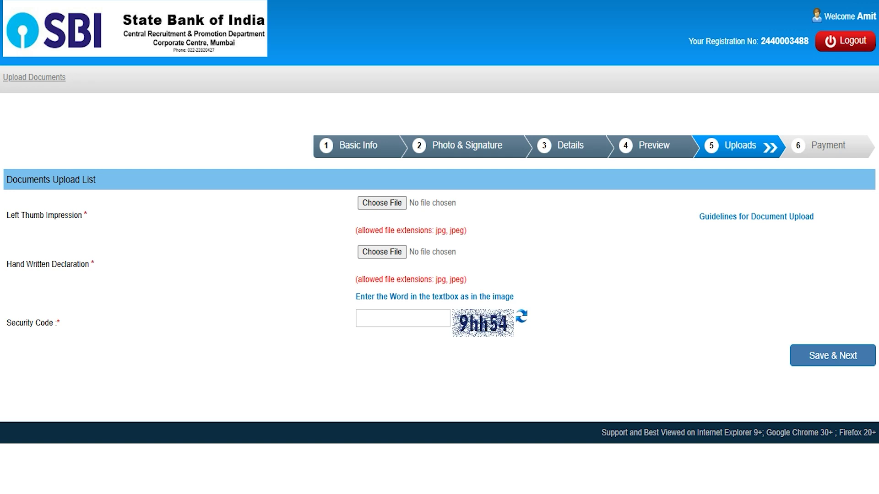
click(414, 321)
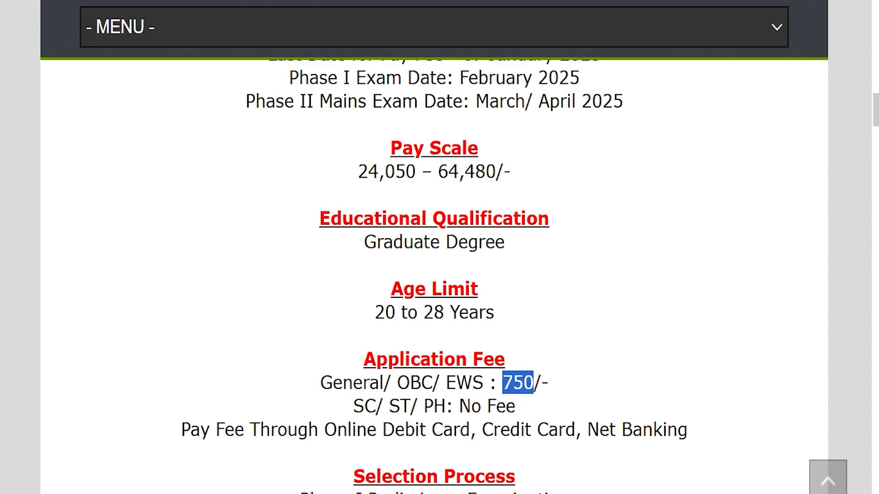
drag(364, 406, 515, 406)
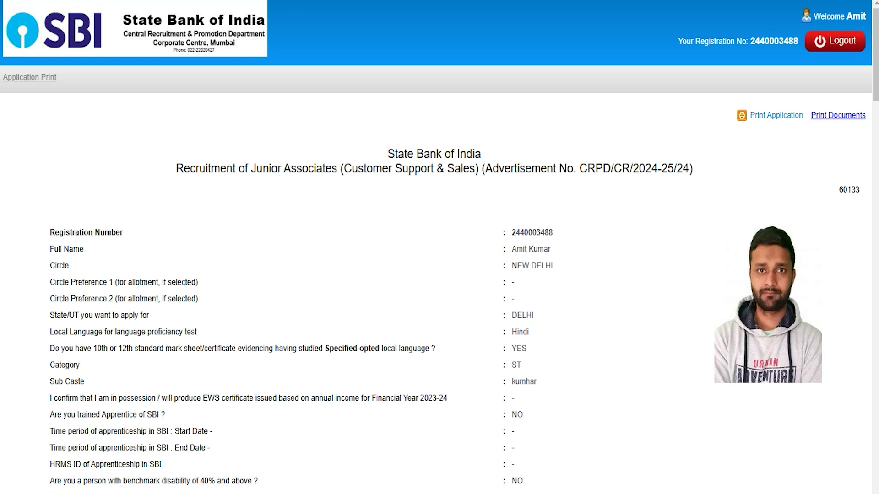
drag(153, 348, 353, 348)
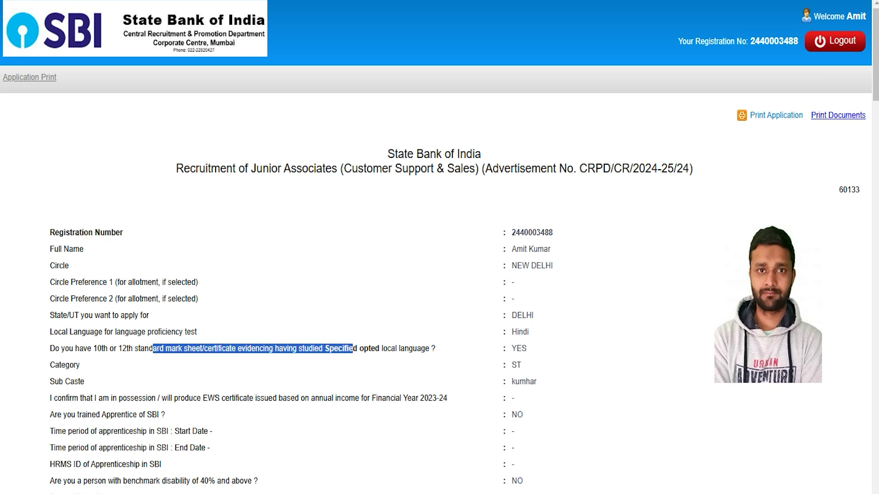
drag(181, 282, 108, 283)
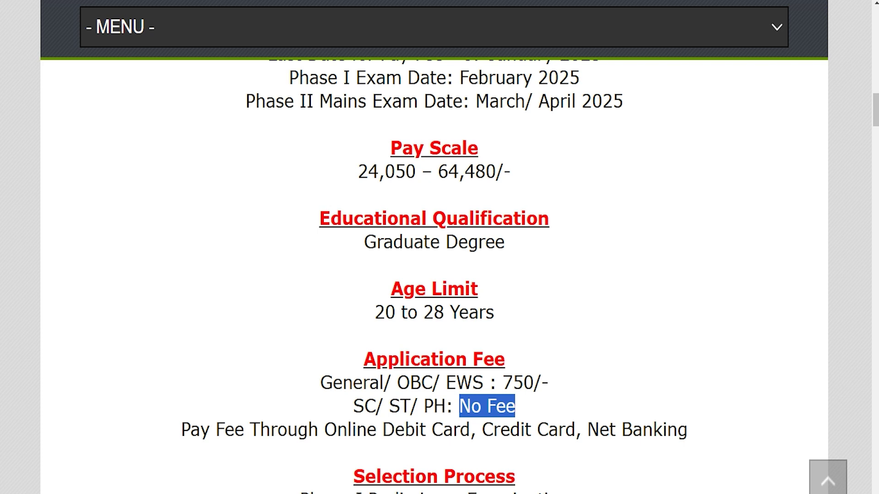
drag(332, 383, 541, 382)
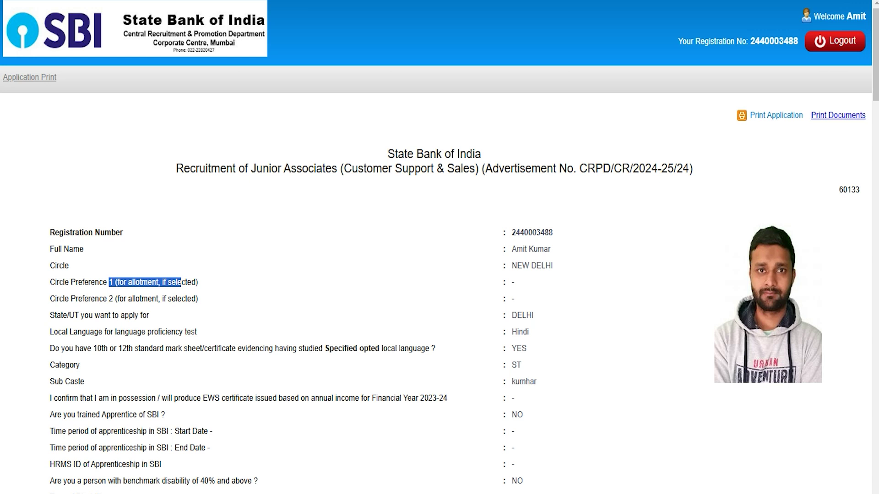
drag(74, 298, 182, 348)
click(180, 345)
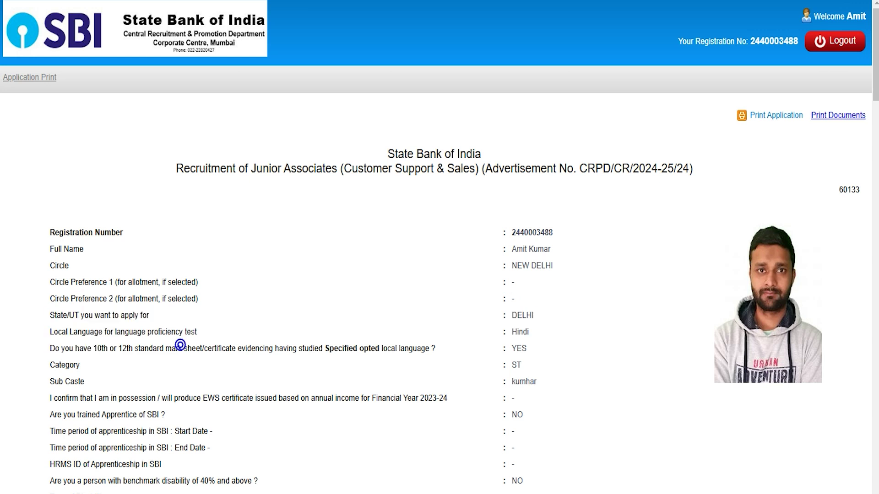